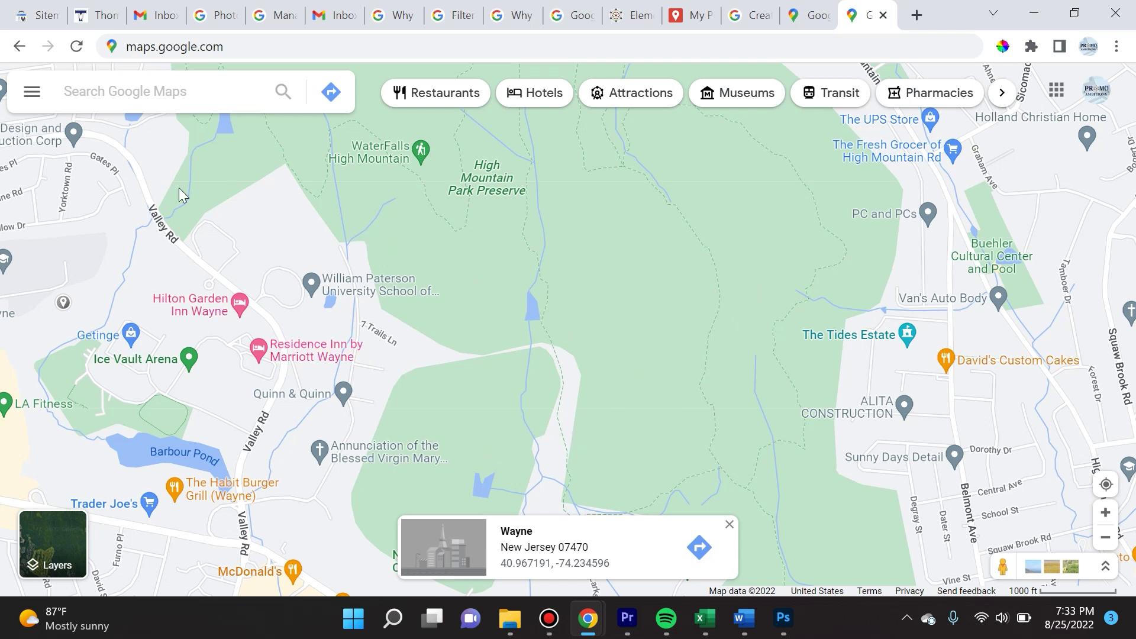
Step: Pan the map over Wayne, NJ to show Wayne Hills High School and Point View Reservoir
scroll(229, 189, "down", 2)
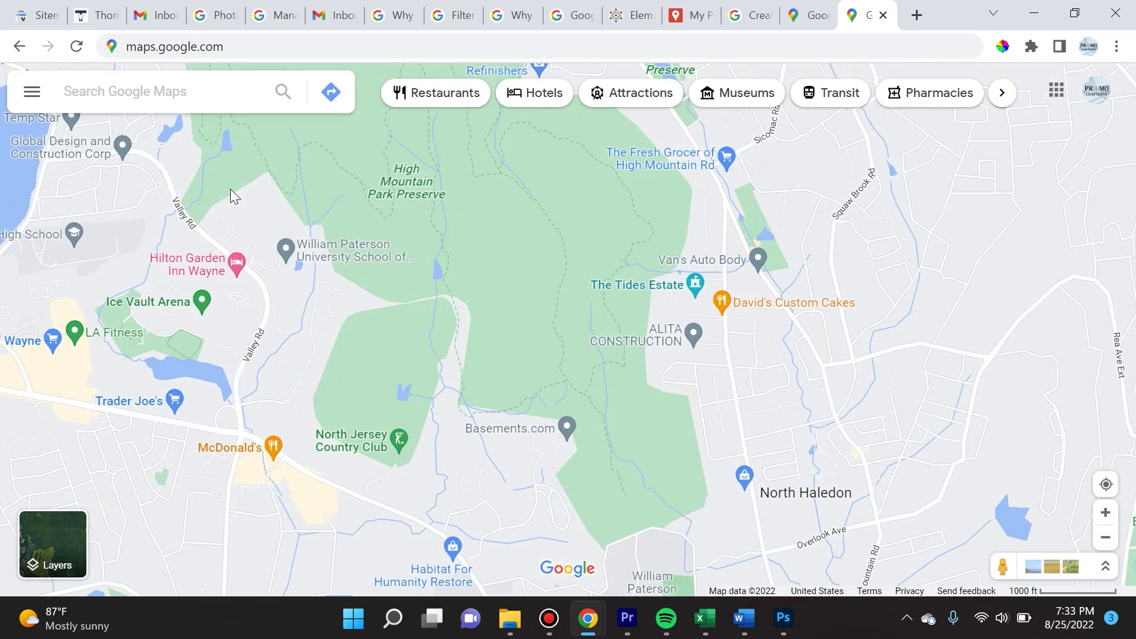
scroll(230, 189, "up", 2)
left_click_drag(177, 268, 590, 333)
left_click_drag(519, 337, 651, 278)
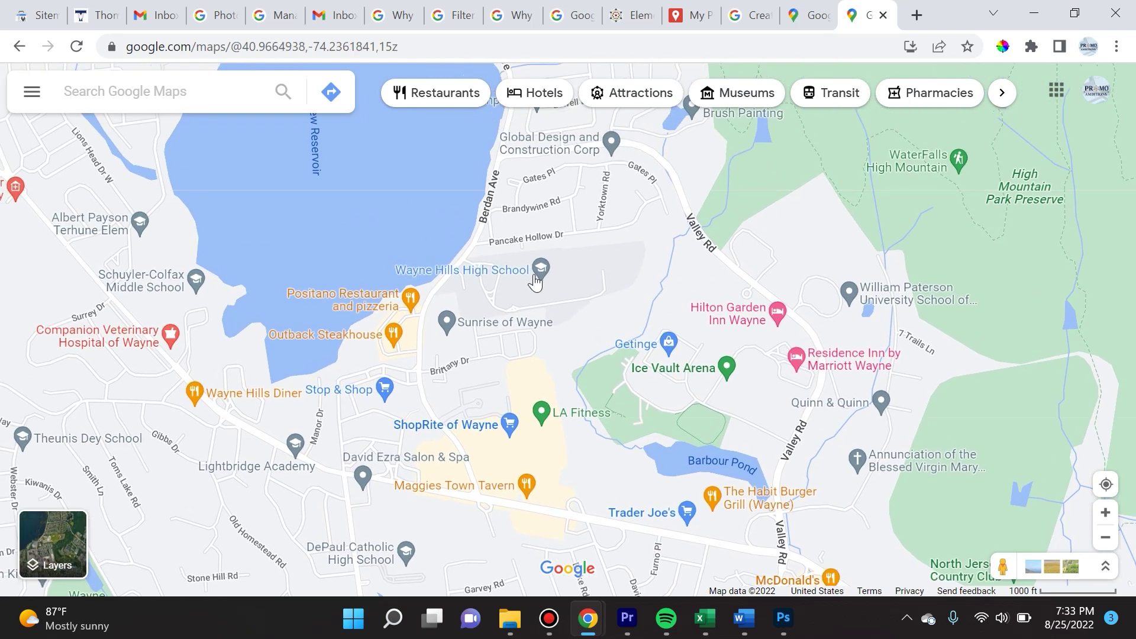
mouse_move(525, 275)
Step: Show the Saved panel's Maps tab listing Tenafly Pediatrics, My Places and Stamford, CT
left_click(33, 94)
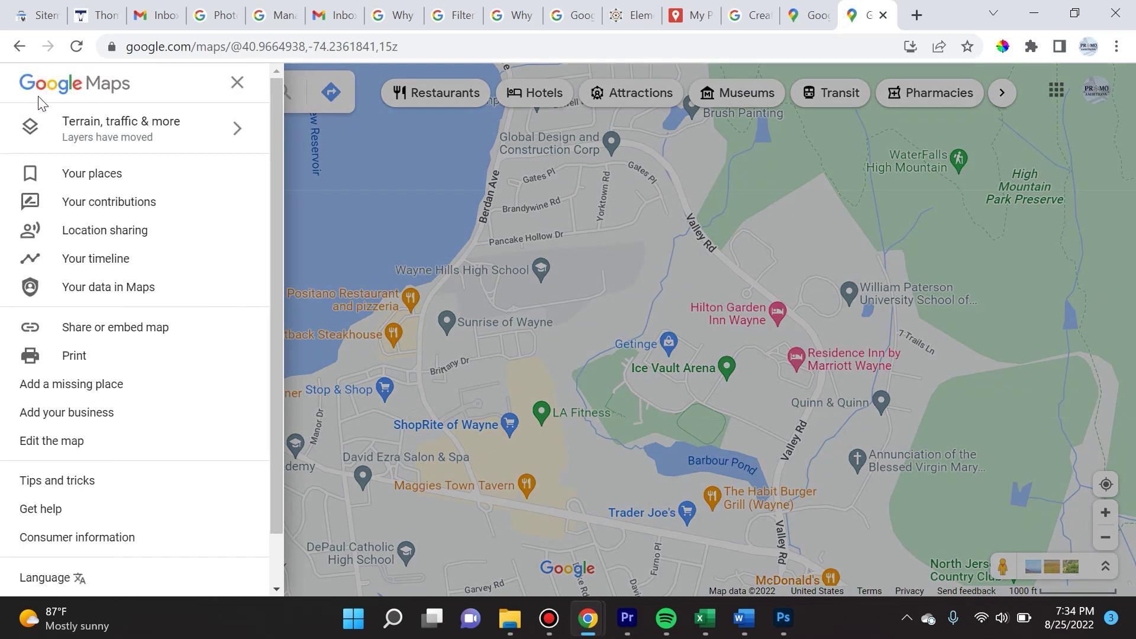
left_click(100, 175)
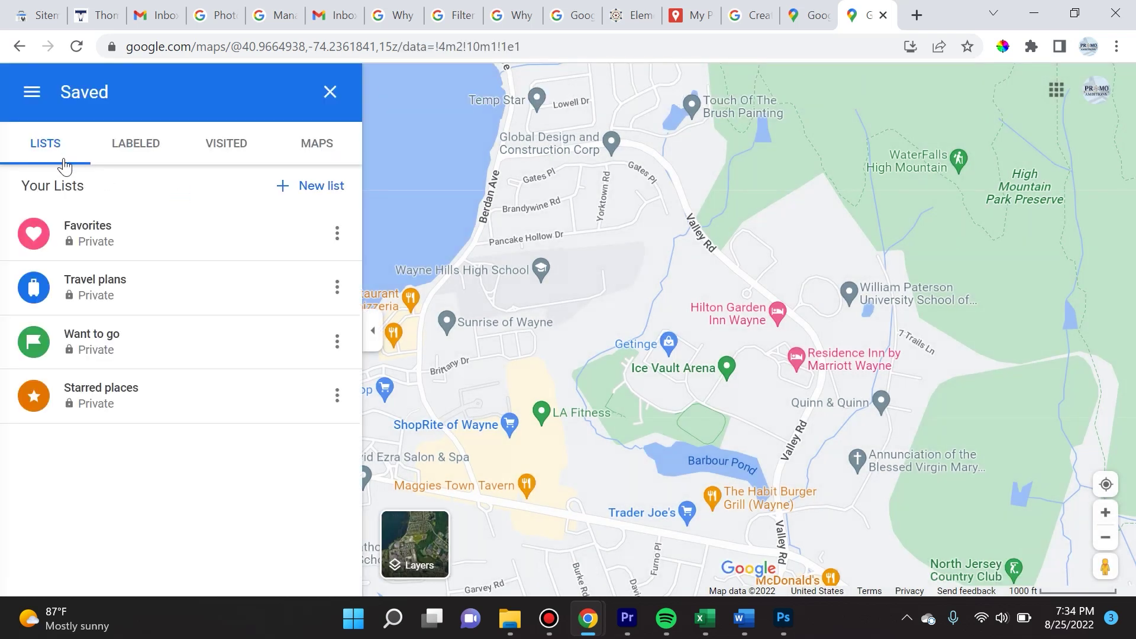
left_click(319, 146)
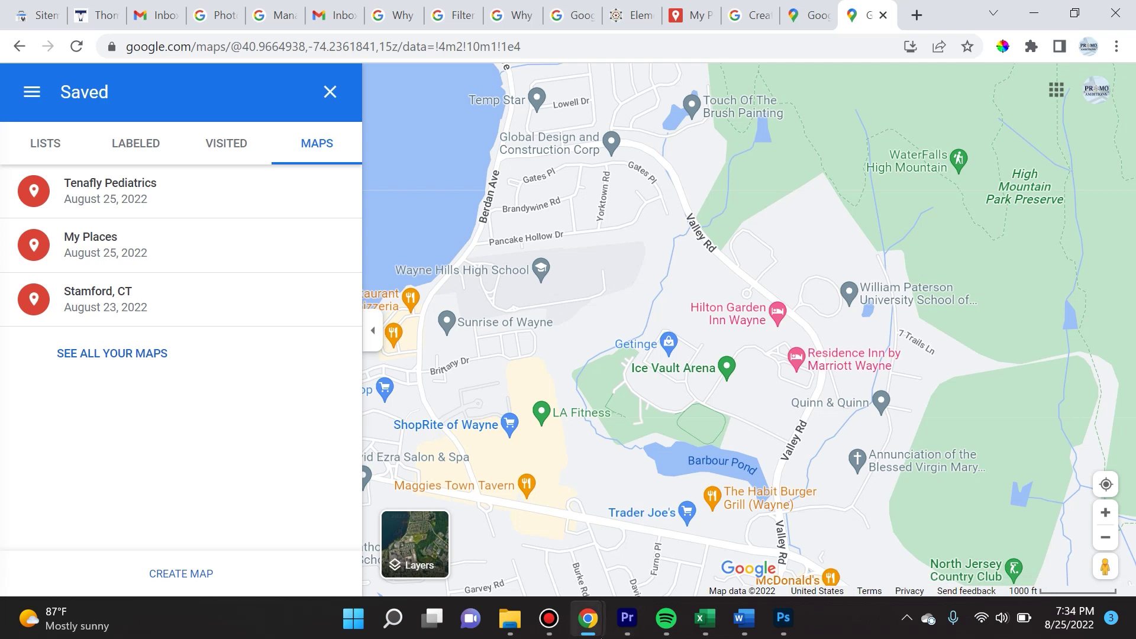
mouse_move(598, 635)
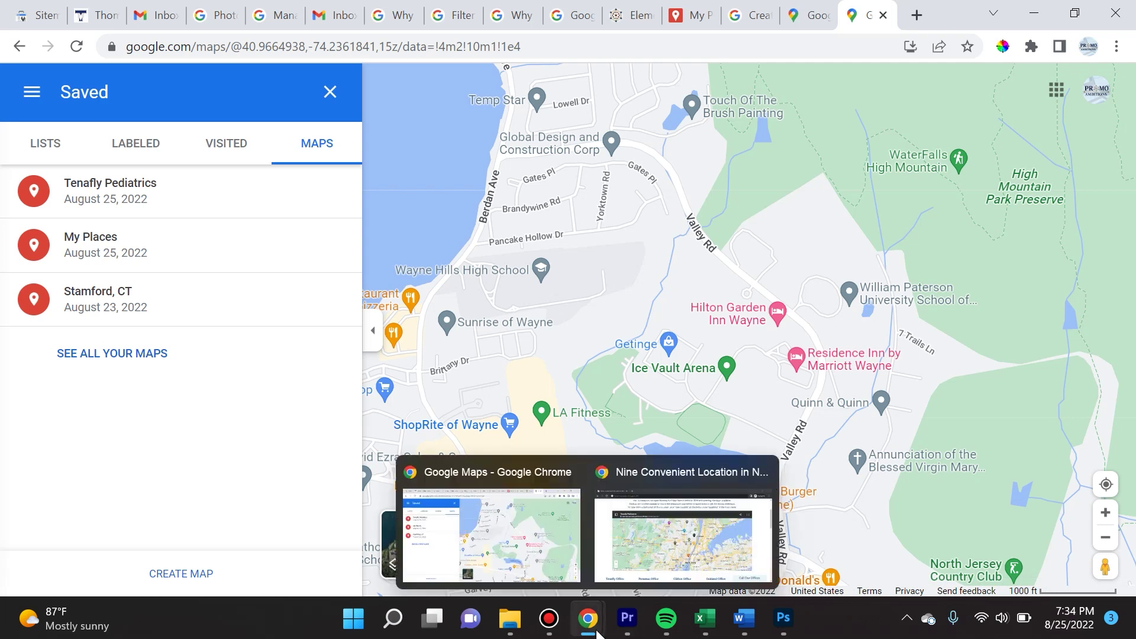
left_click(674, 556)
left_click_drag(1130, 213, 1130, 225)
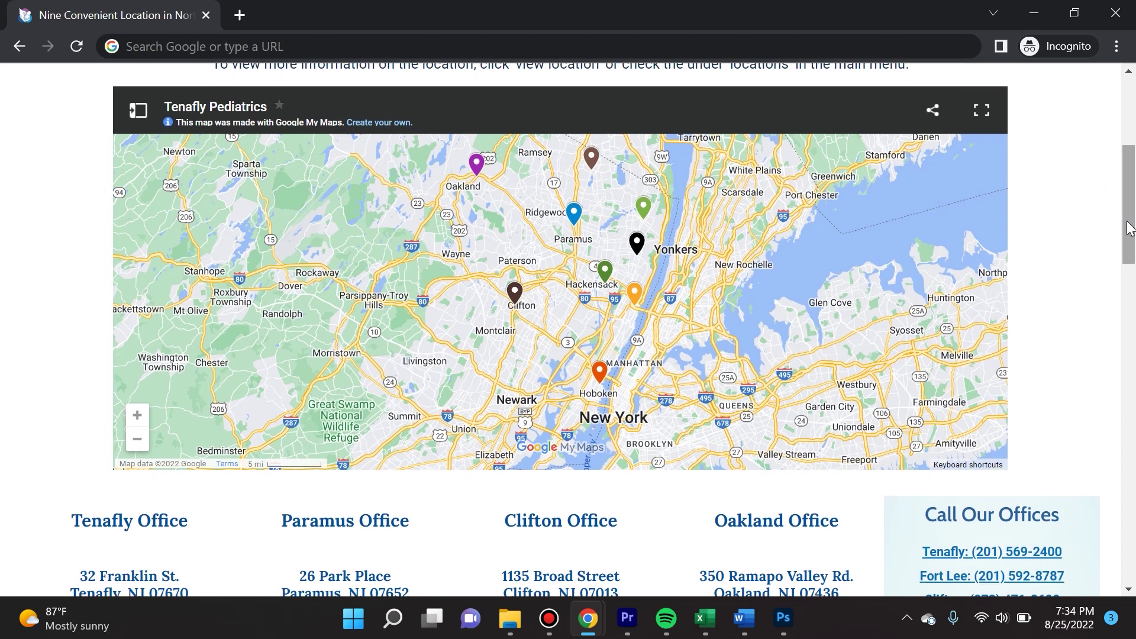
left_click(575, 220)
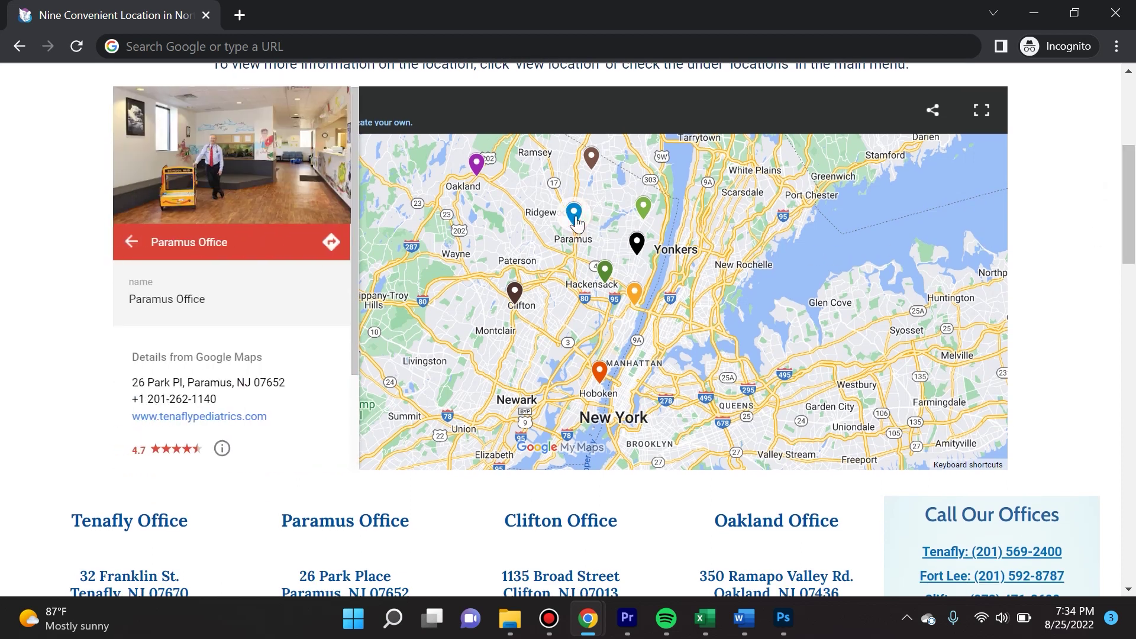
left_click(515, 300)
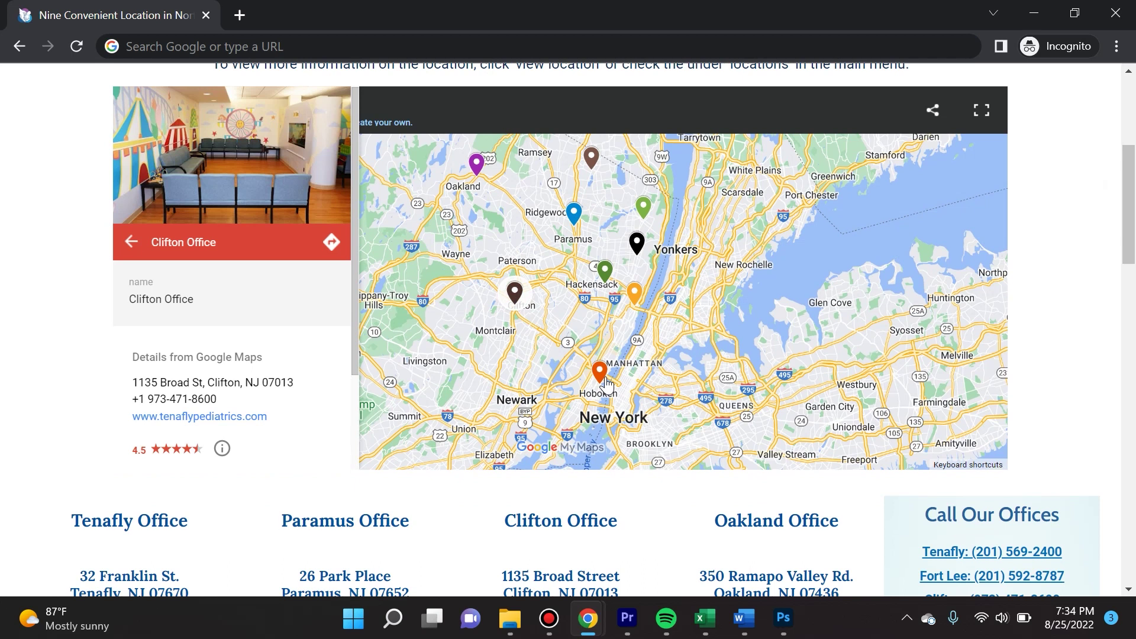
left_click(598, 372)
left_click(635, 297)
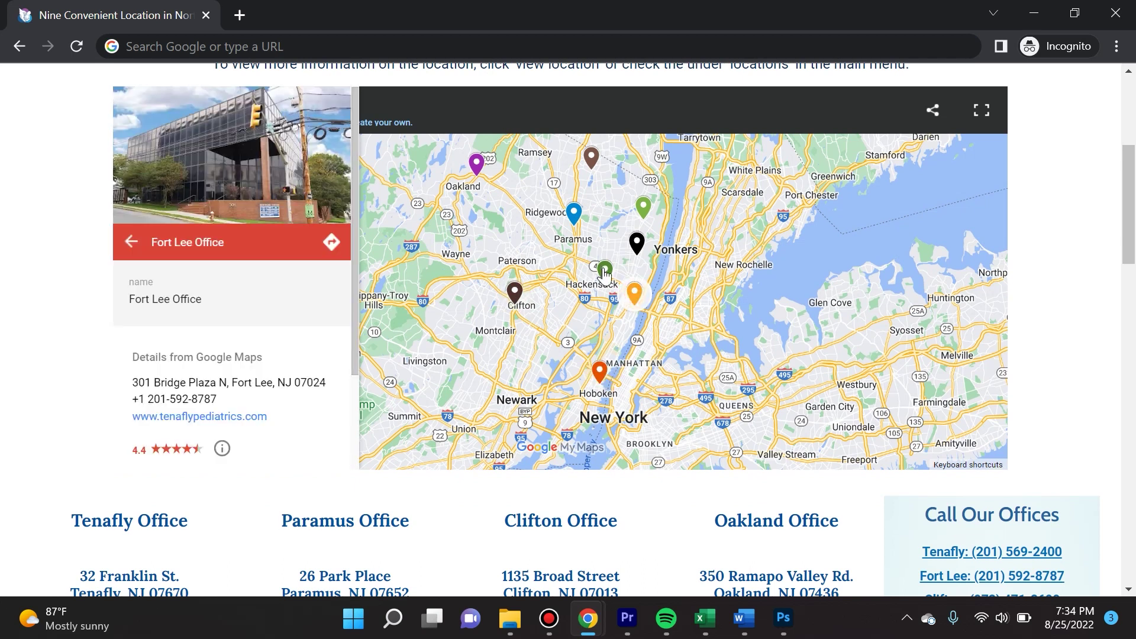
left_click(604, 271)
left_click(637, 241)
left_click(643, 207)
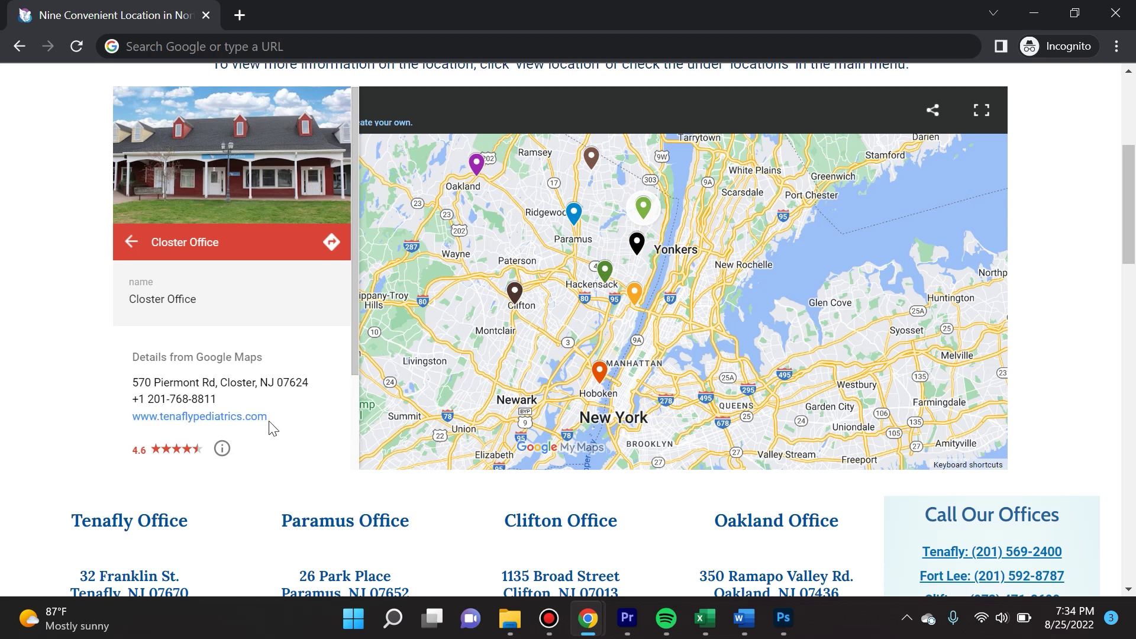
left_click(572, 216)
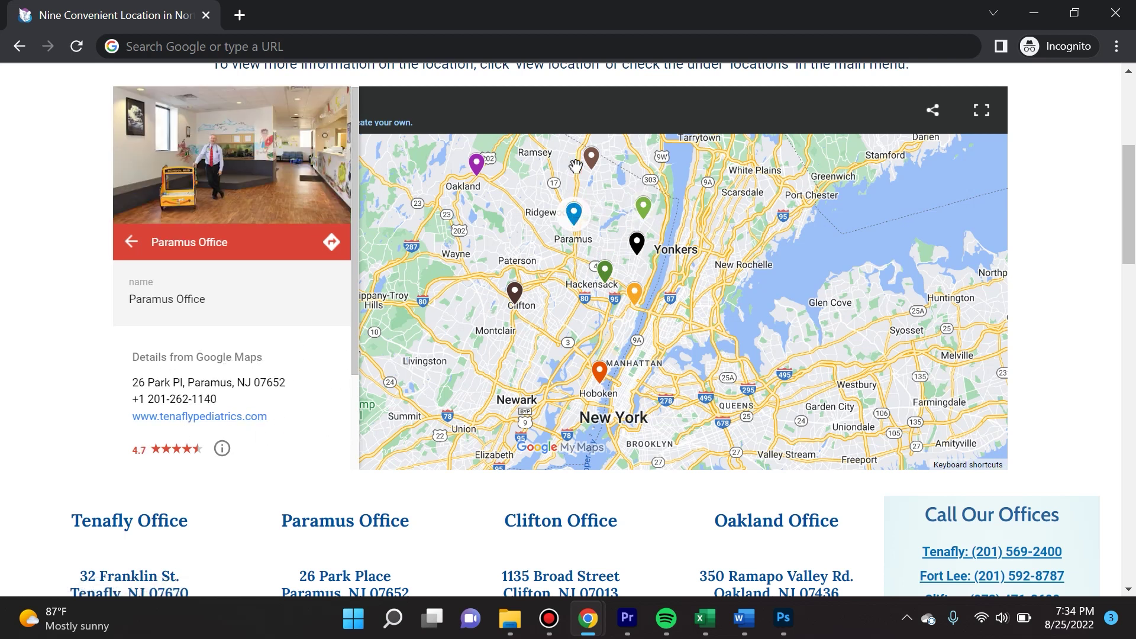
key("alt+Tab")
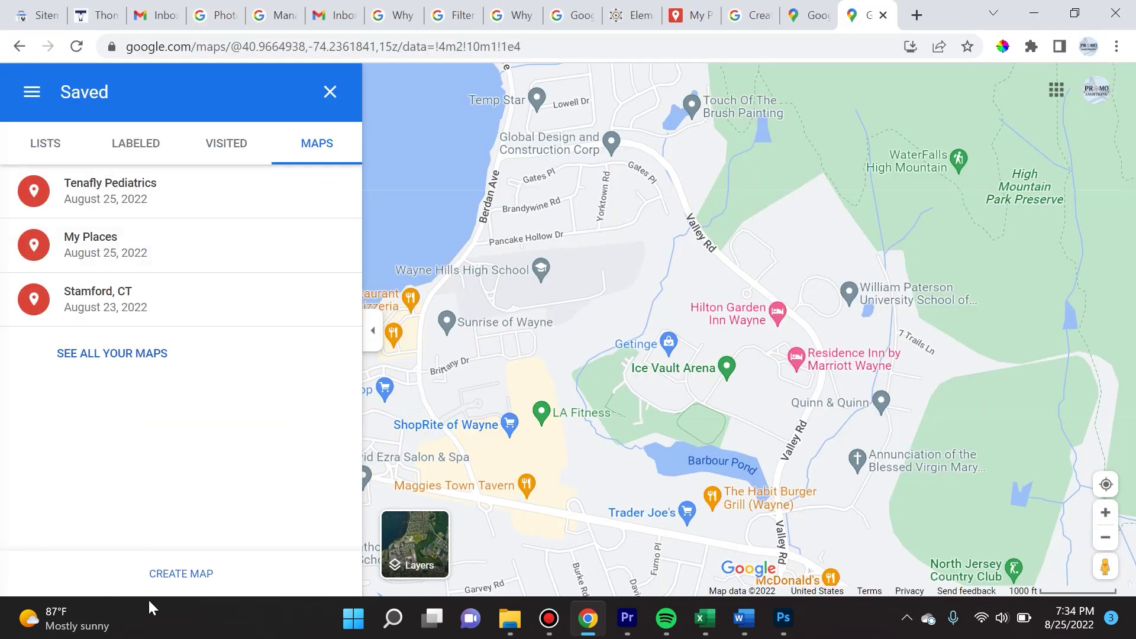
Step: Create a new custom map titled 'Massage Envy North Jersey'
left_click(176, 575)
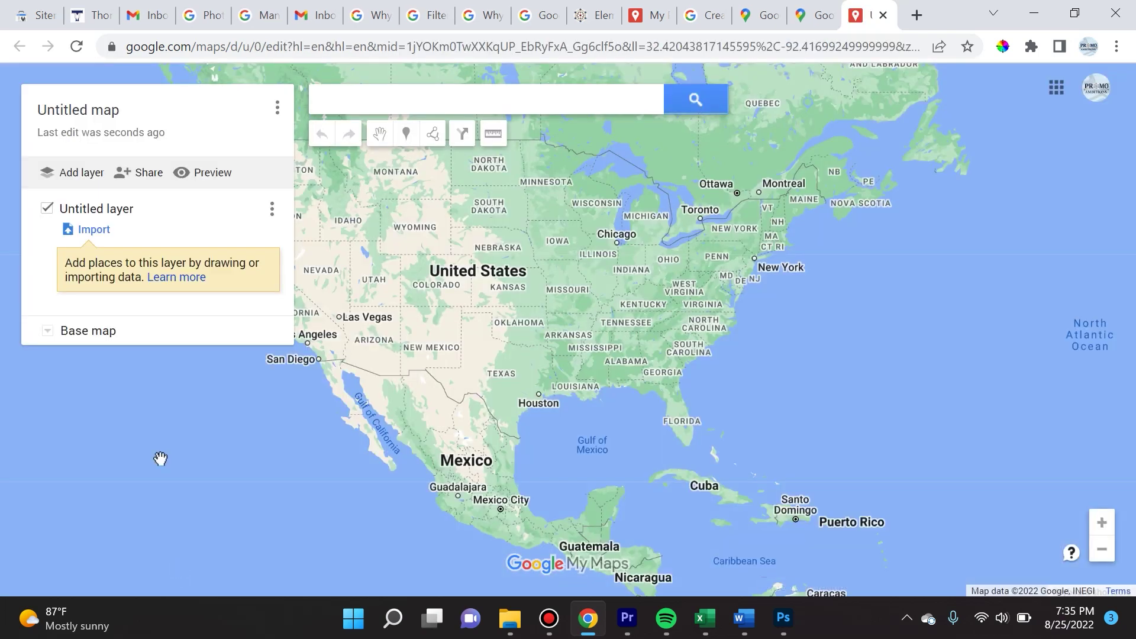
left_click(78, 110)
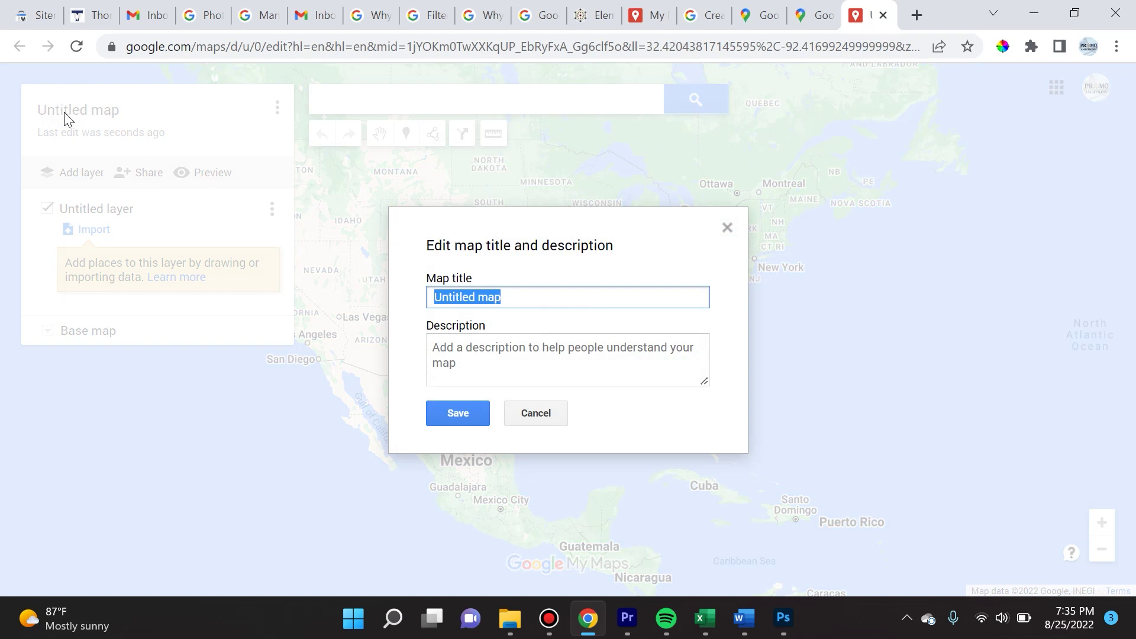
left_click(727, 227)
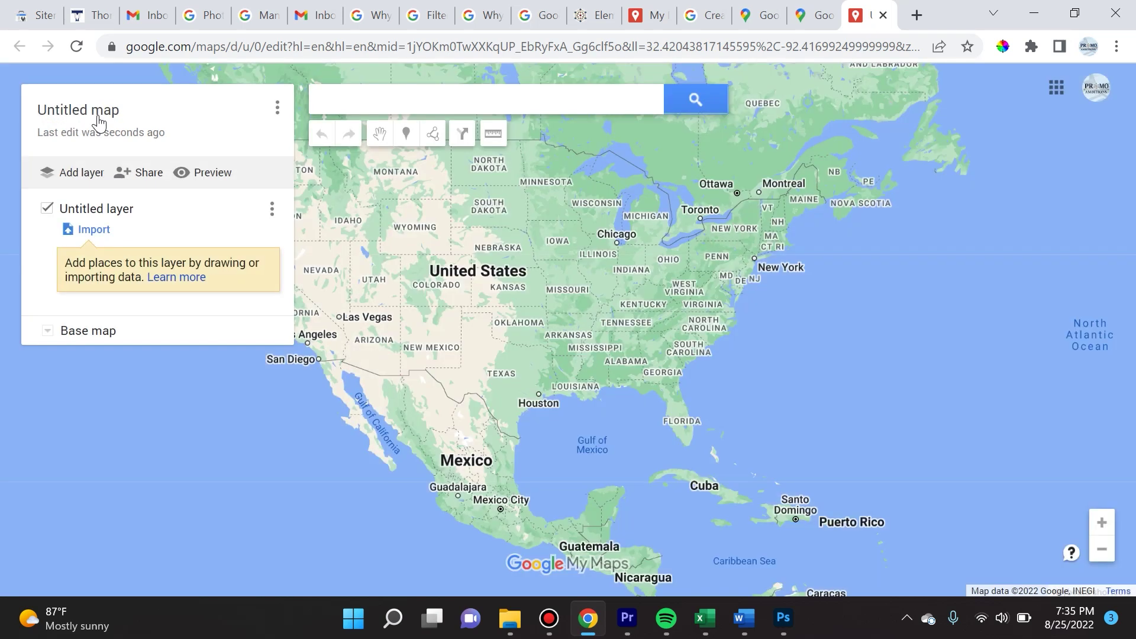
left_click(57, 116)
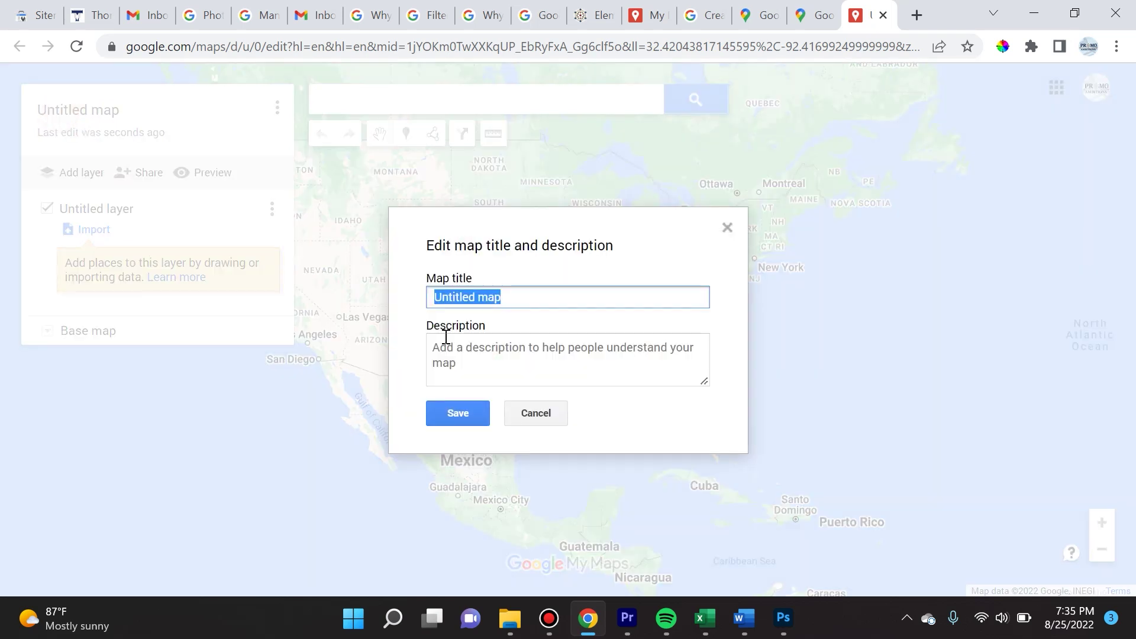
type("Massage Envy North Jersey")
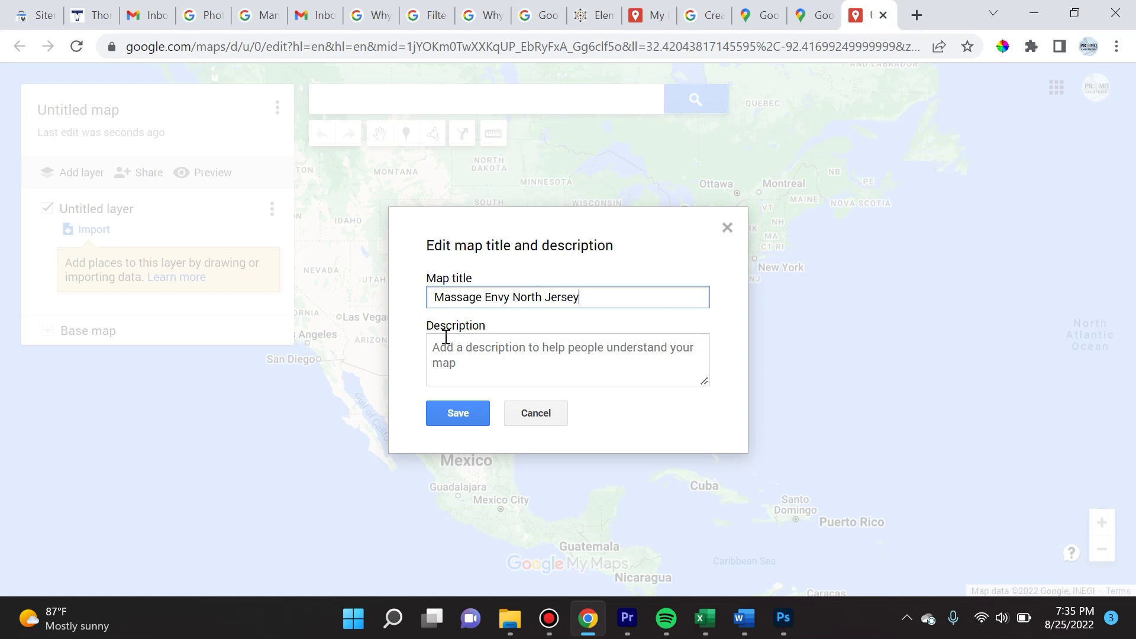
left_click(460, 412)
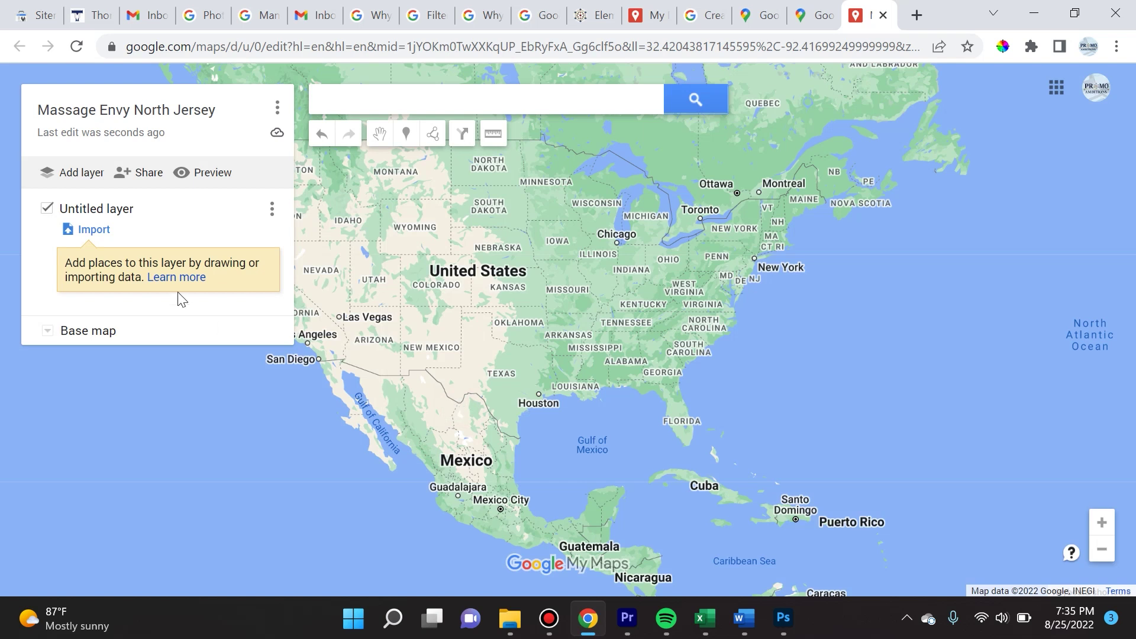
Step: Rename the untitled layer to 'Massage Envy NJ'
left_click(97, 210)
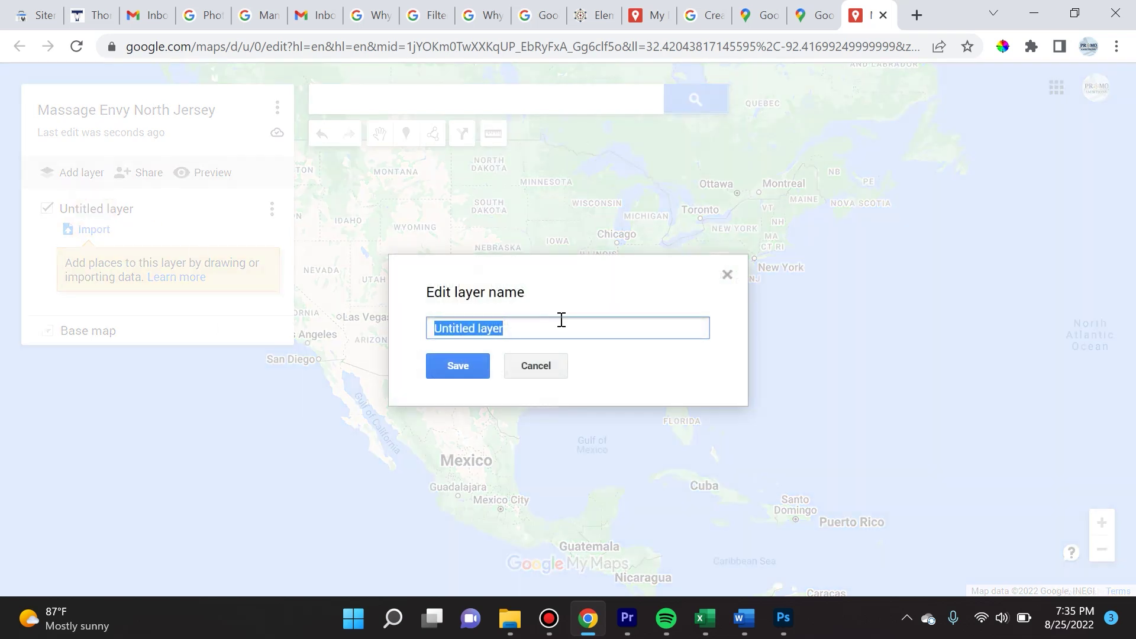
type("Massage Envy NJ")
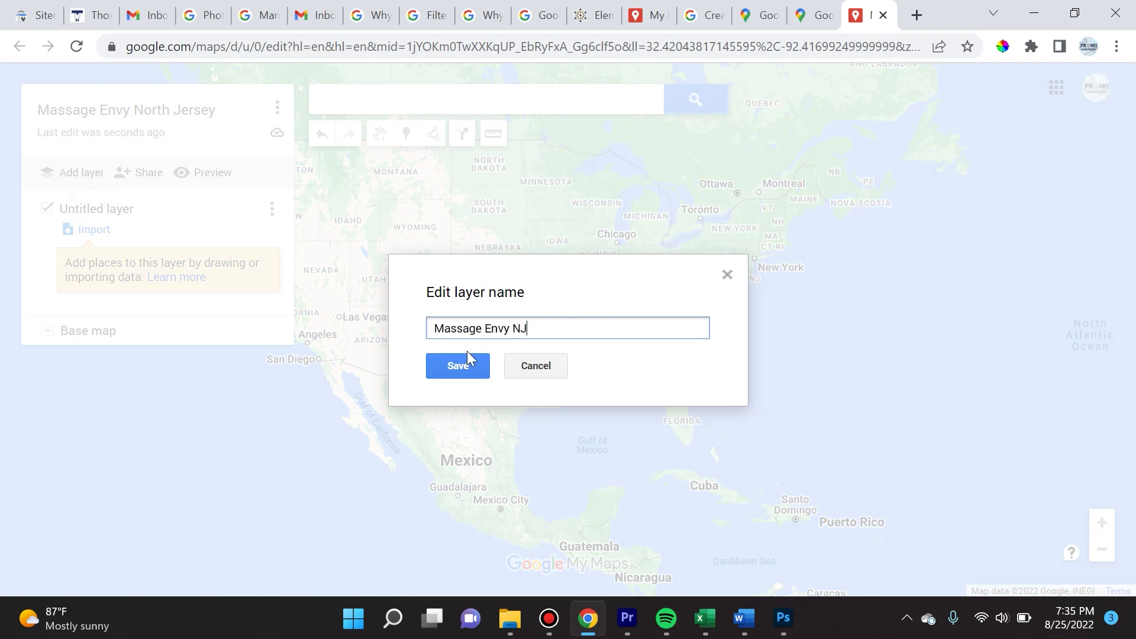
left_click(467, 354)
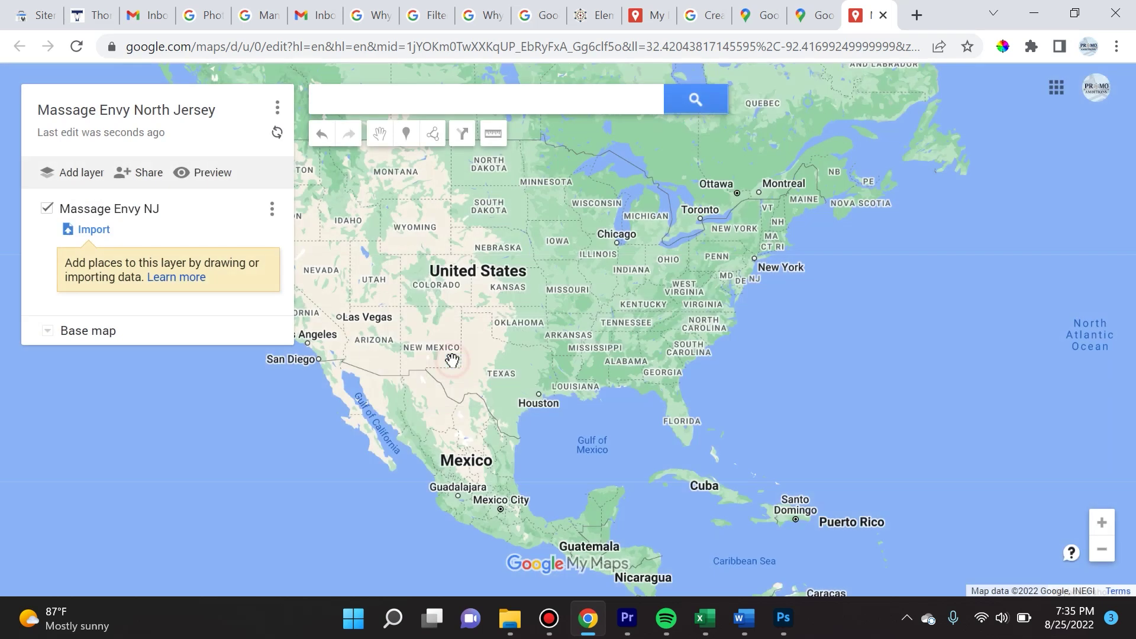
Step: Search 'massage envy wayne new' and add the Preakness Shopping Center location to the layer
left_click(410, 96)
type("ma")
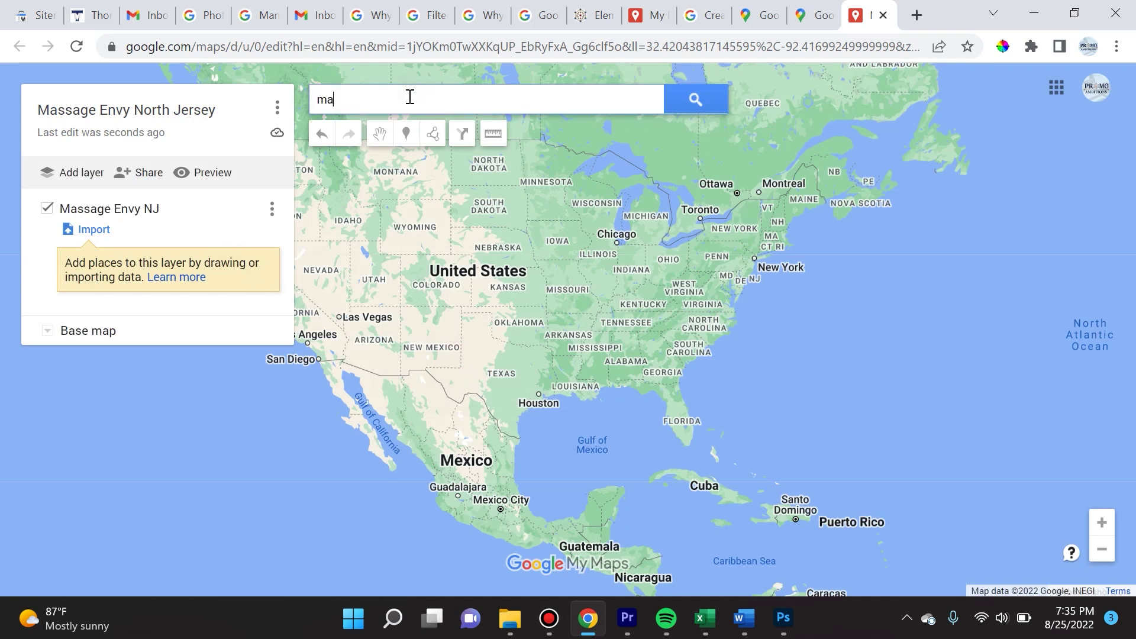
type("ssage envy ")
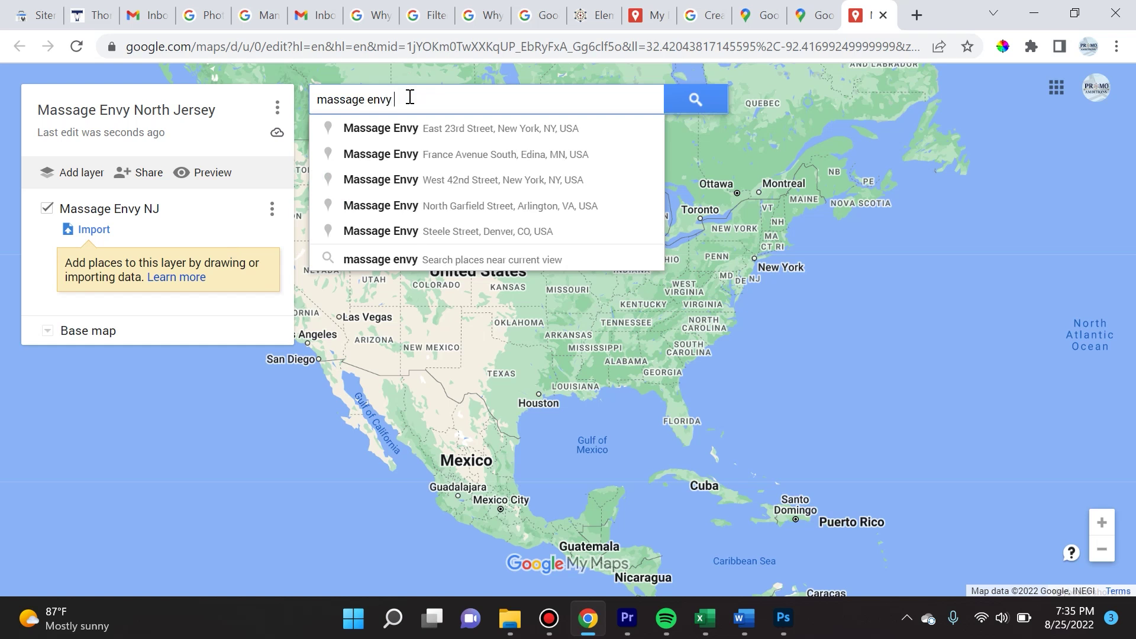
type("wayne new")
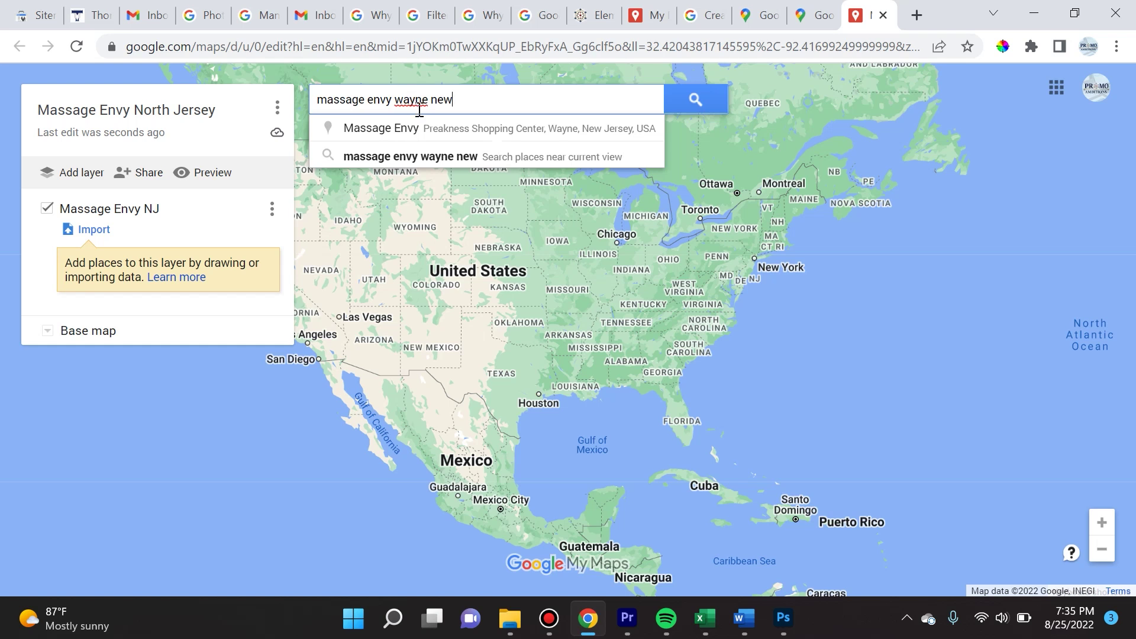
left_click(418, 124)
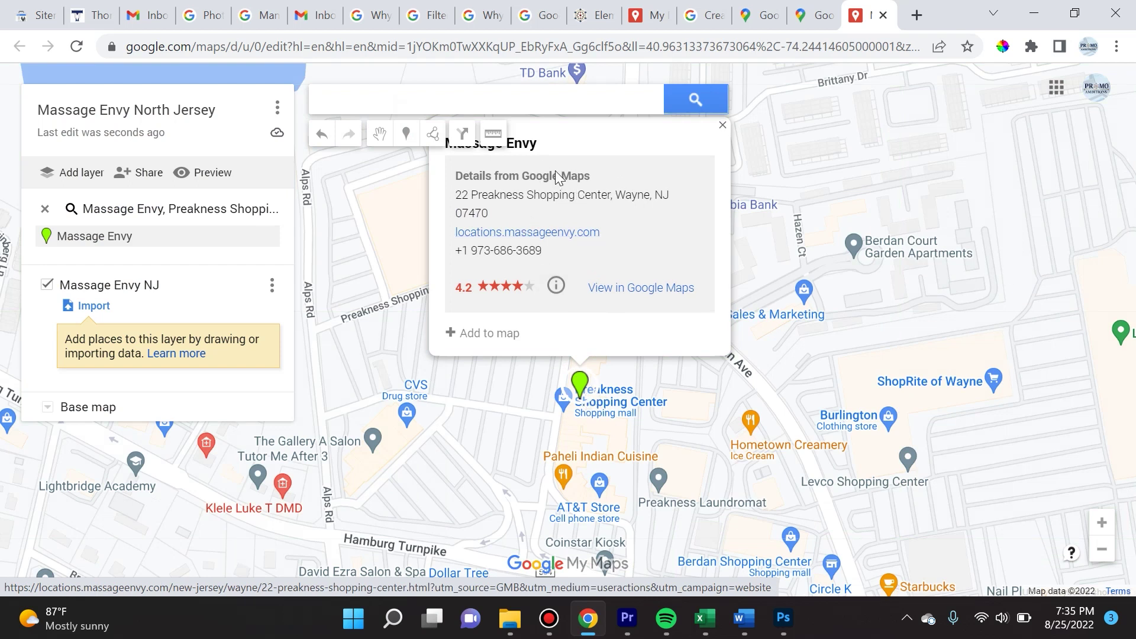
left_click(475, 335)
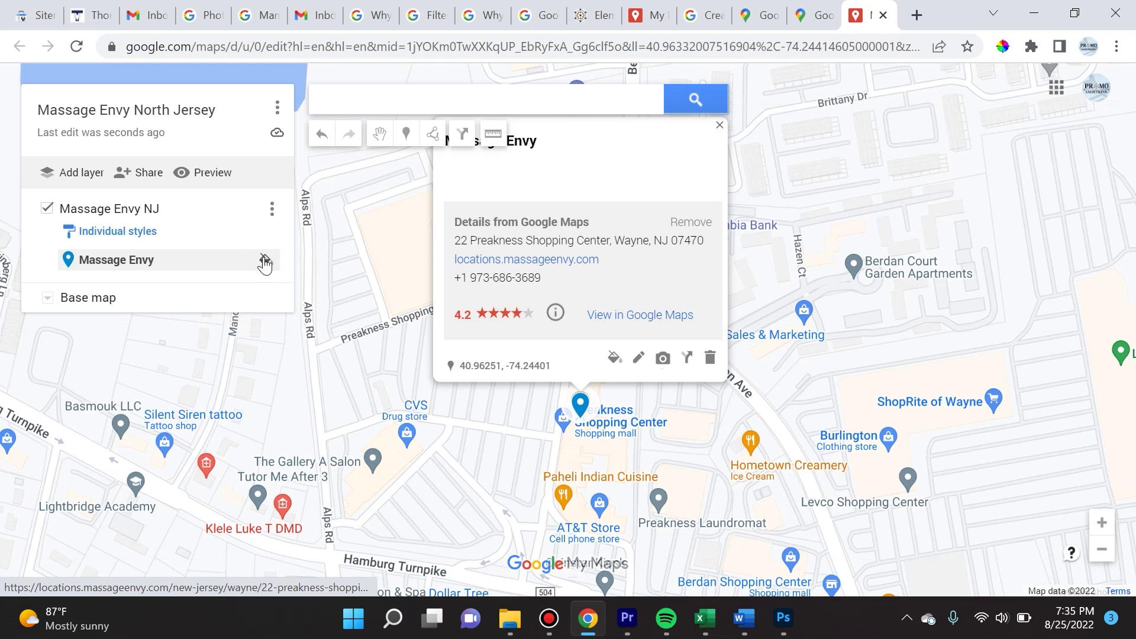
Step: Make the Massage Envy pin orange and look over the Massage Envy NJ layer options
left_click(265, 261)
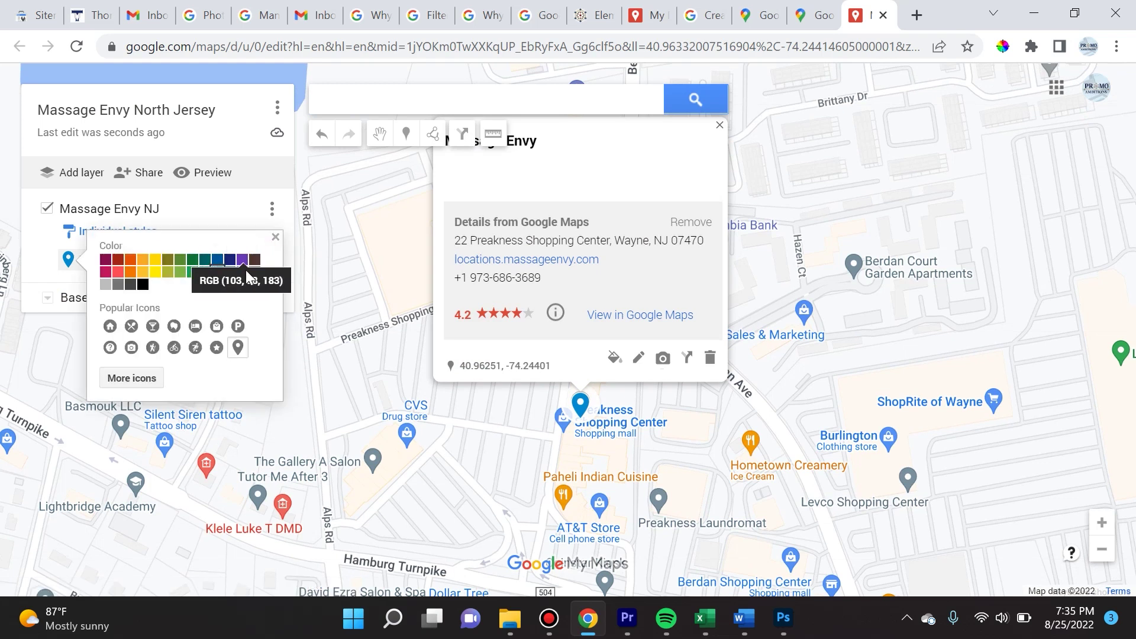
left_click(129, 263)
left_click(47, 255)
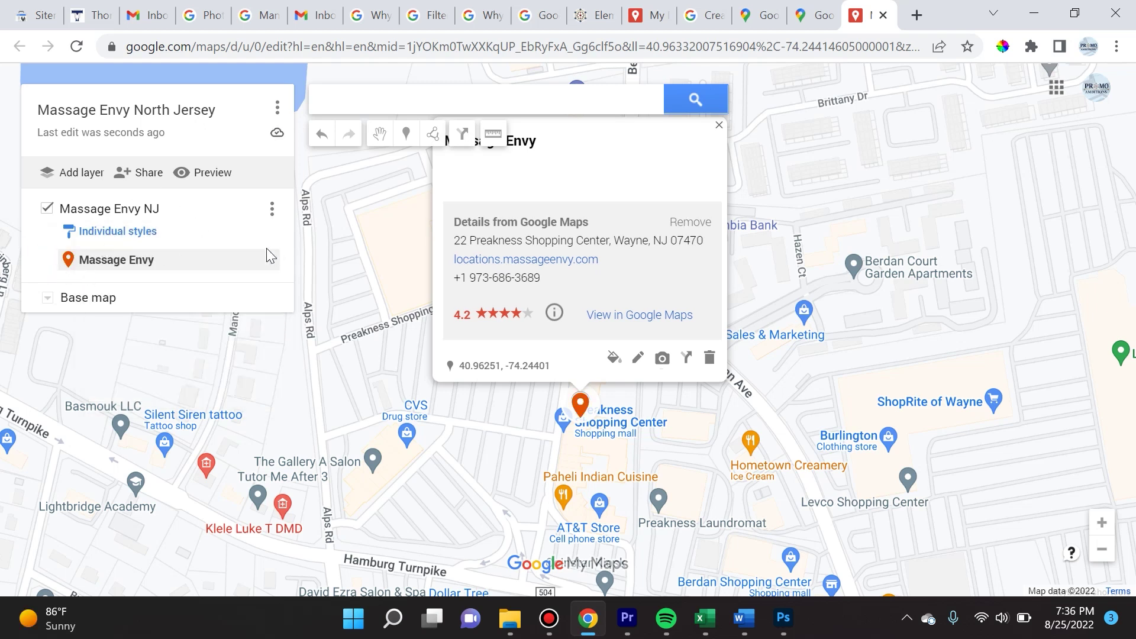
left_click(272, 209)
left_click(270, 212)
left_click(272, 211)
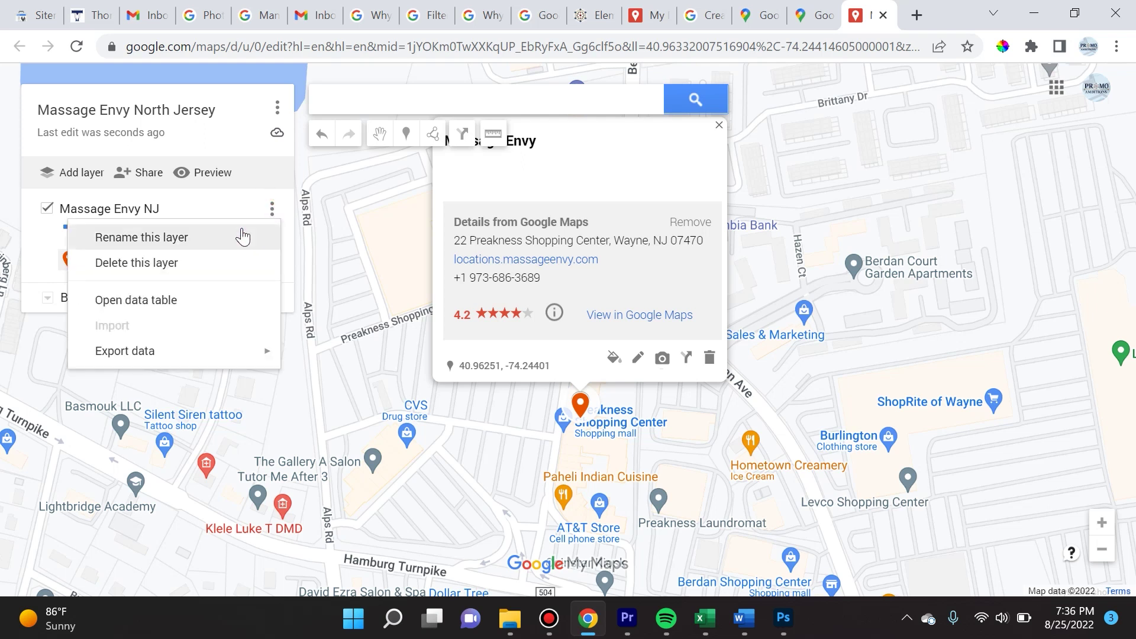
left_click(269, 210)
Step: Rename the pin to 'Massage Envy Wayne' and save it
left_click(170, 265)
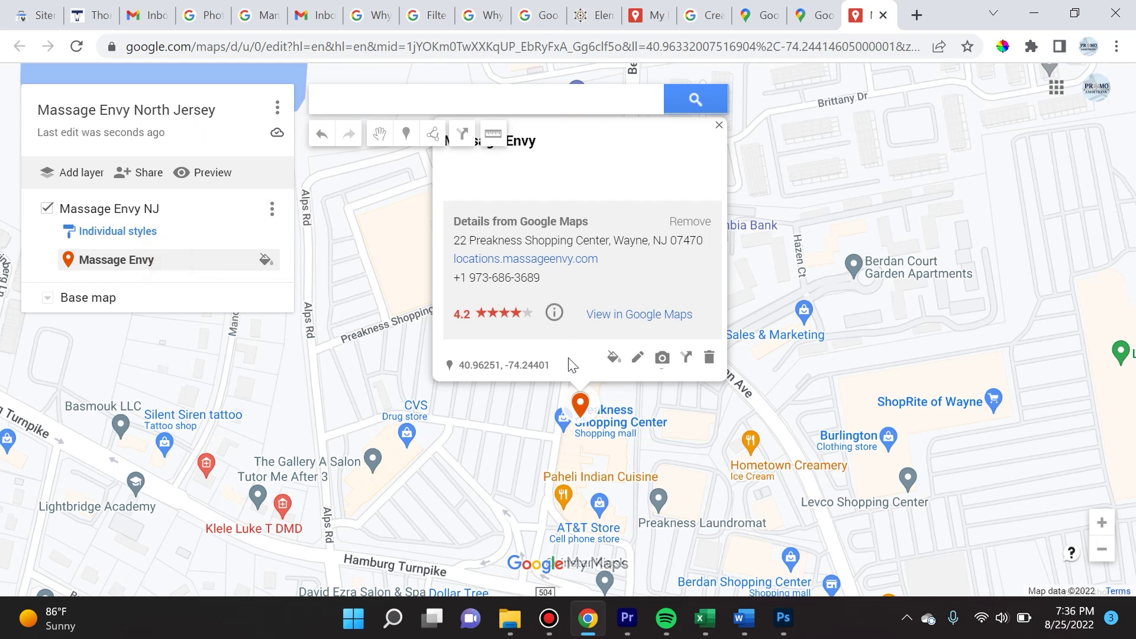
left_click(639, 358)
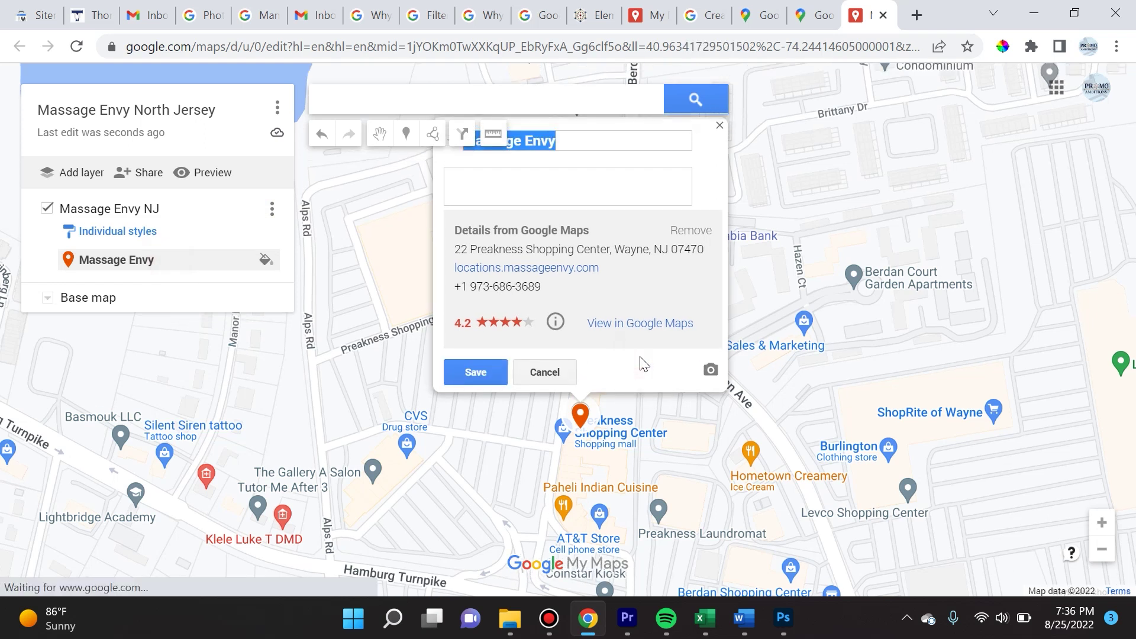
left_click(591, 145)
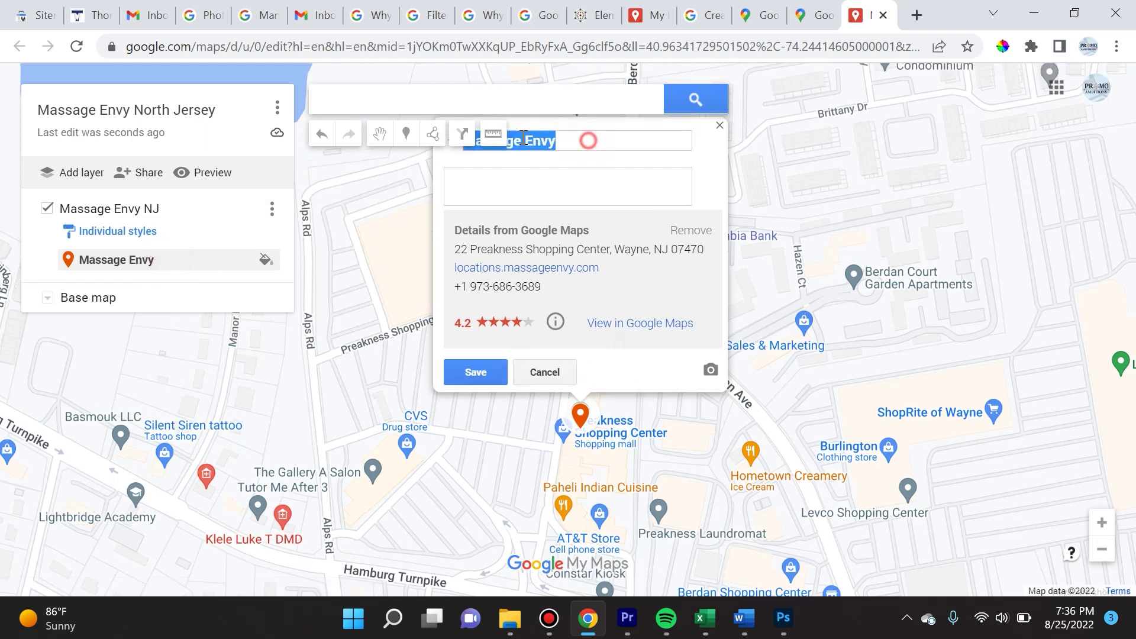
type("Wayne")
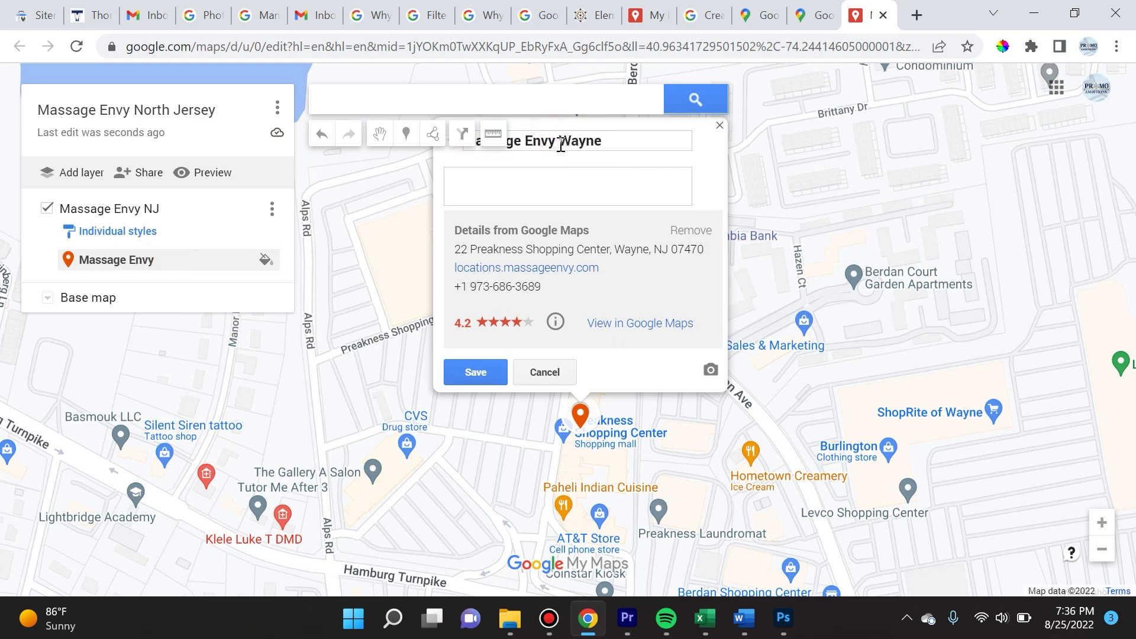
left_click(530, 176)
left_click(490, 370)
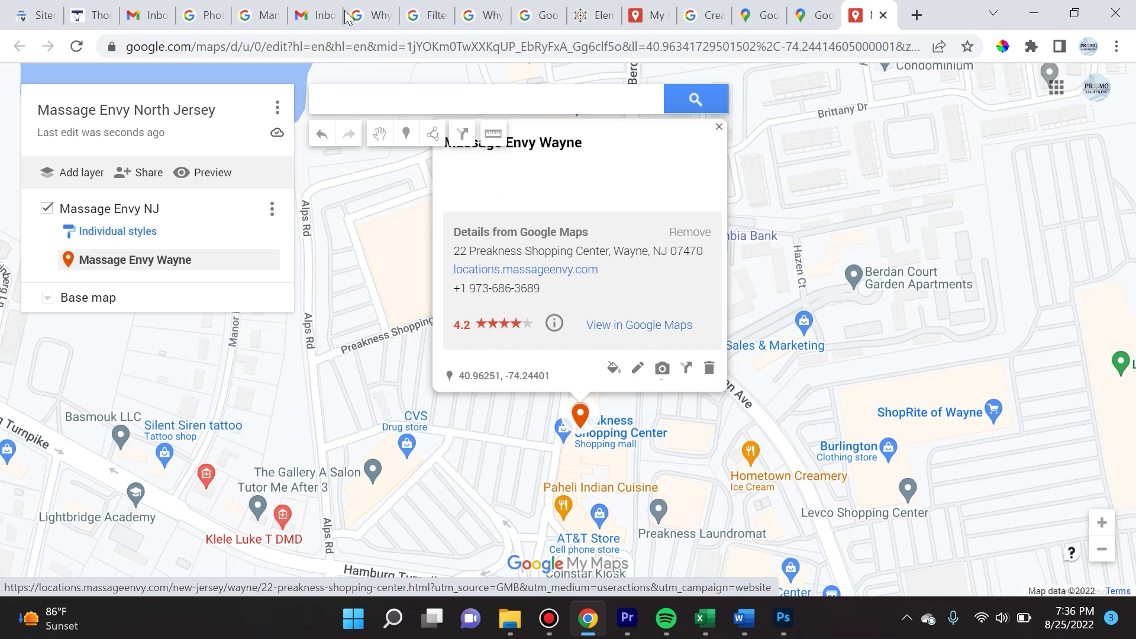
left_click(381, 94)
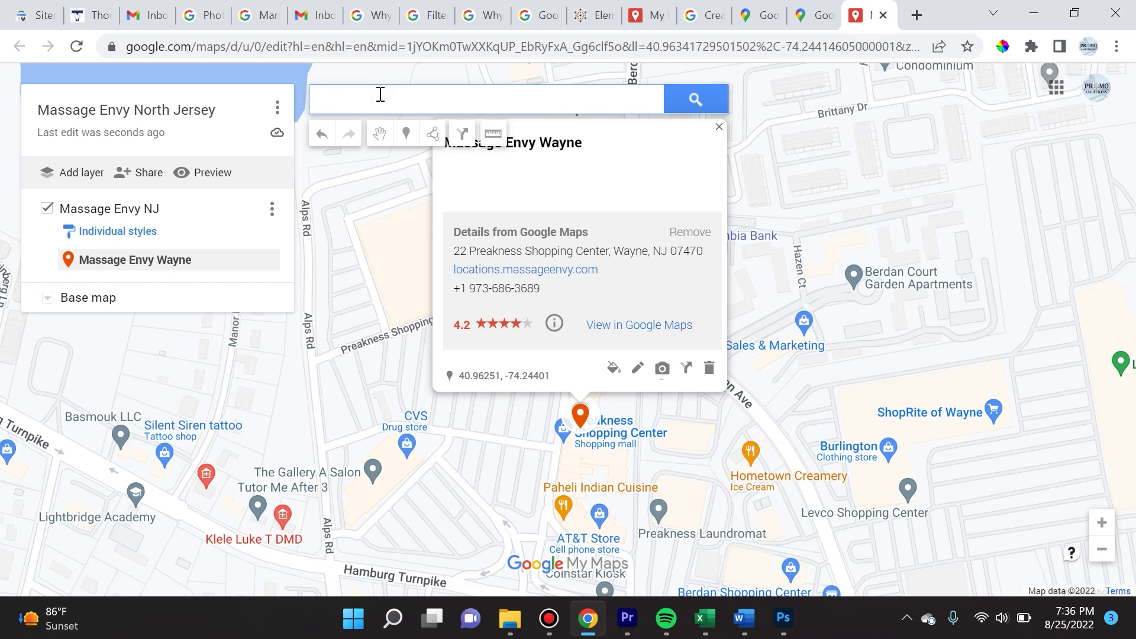
Step: Search 'massage envy paramus' and add the Bergen Town Center location to the map
type("ma")
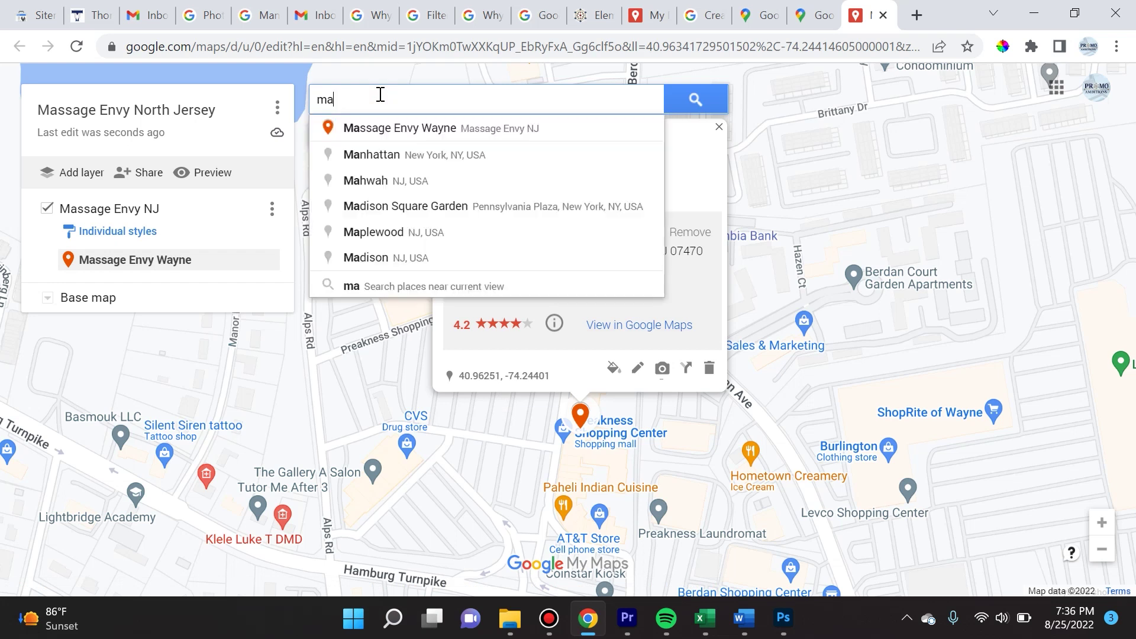
type("ssage envy paramus")
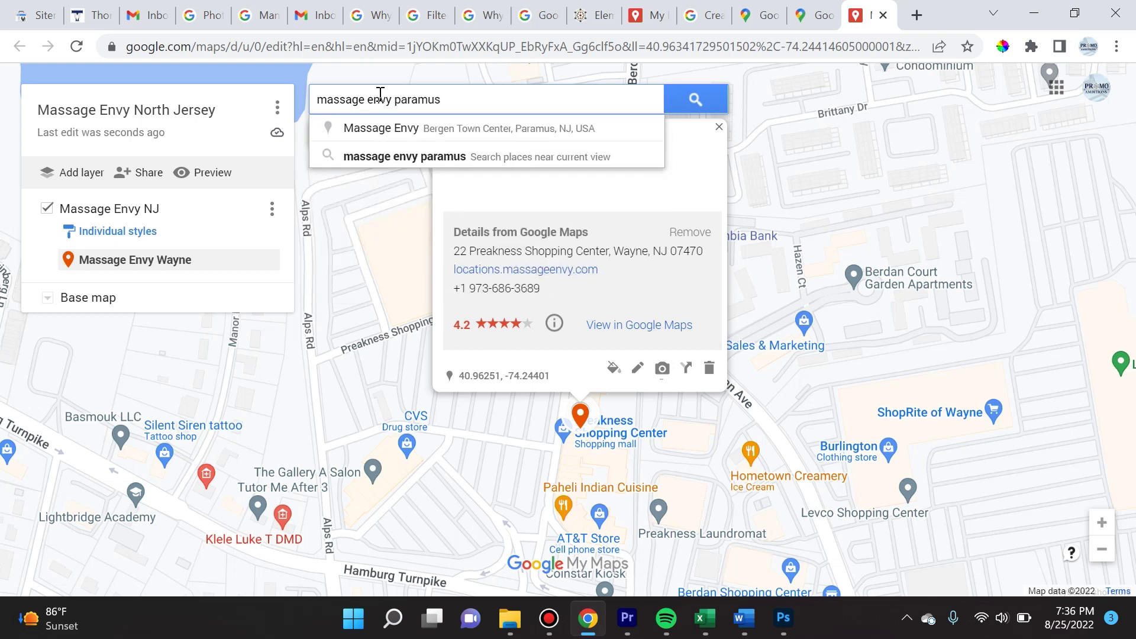
left_click(396, 129)
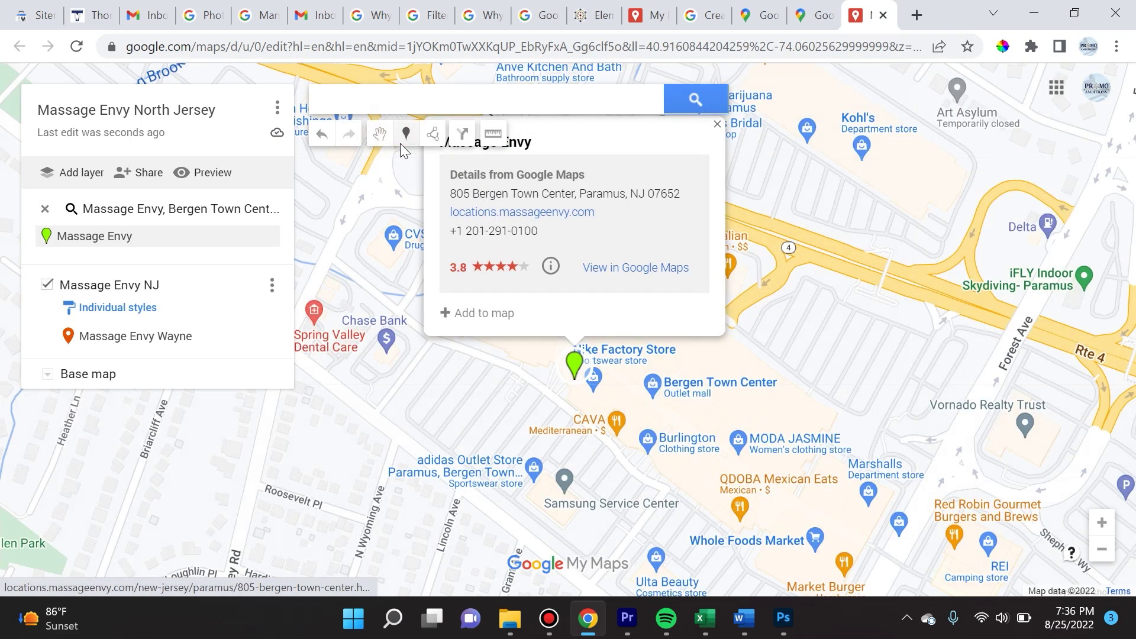
left_click(480, 313)
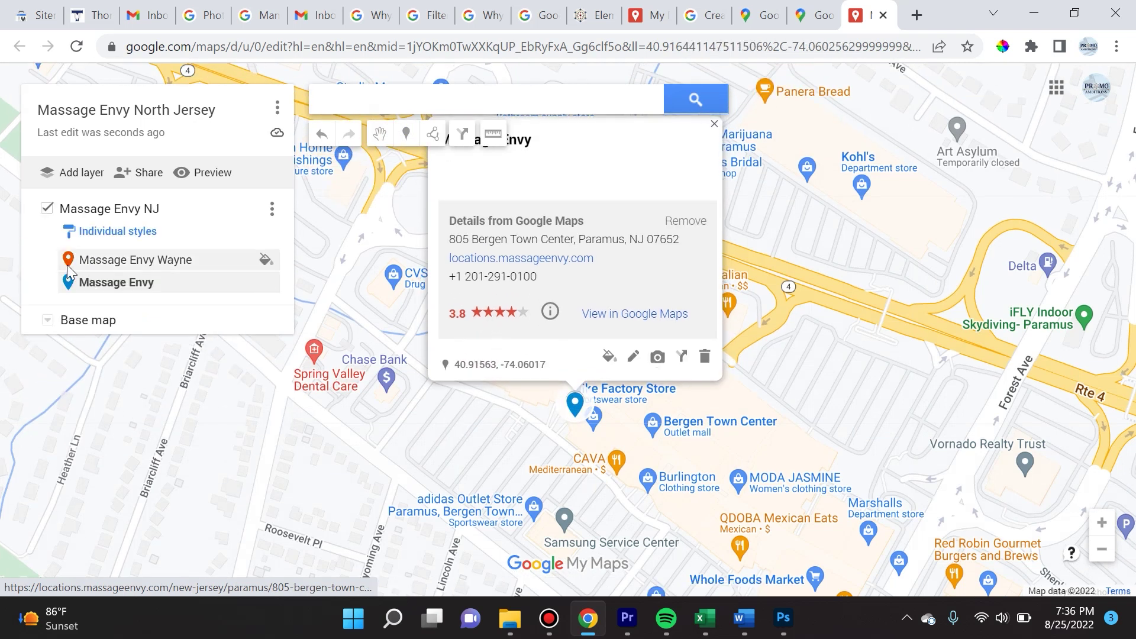
Step: Rename the new pin 'Massage Envy Paramus' and keep its colour blue
left_click(632, 357)
left_click(568, 137)
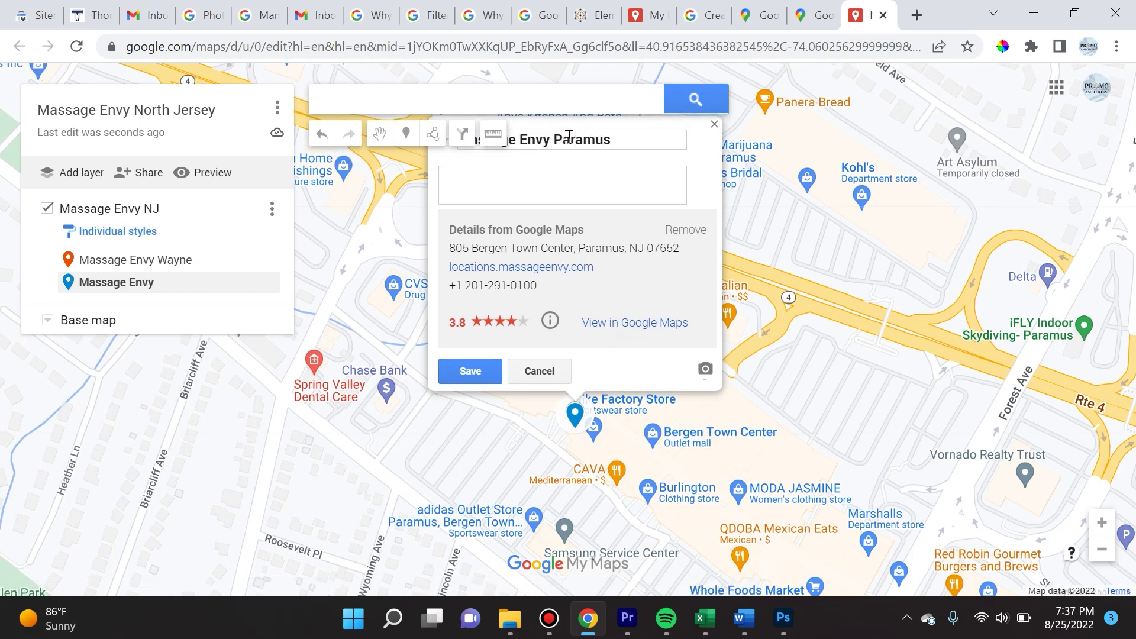
left_click(481, 377)
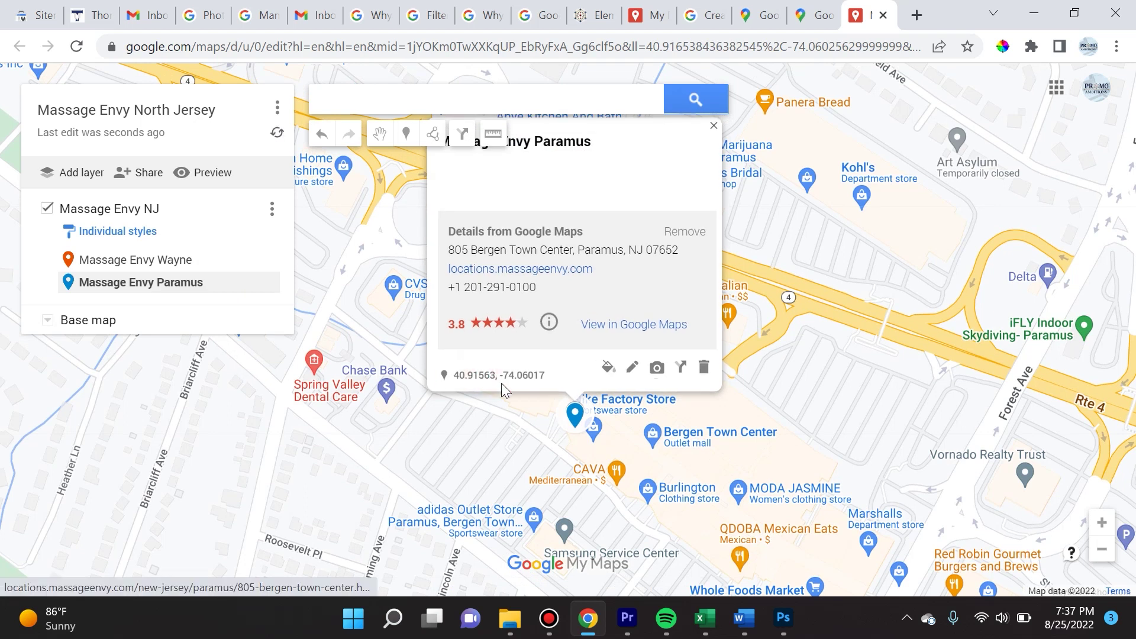
left_click(607, 367)
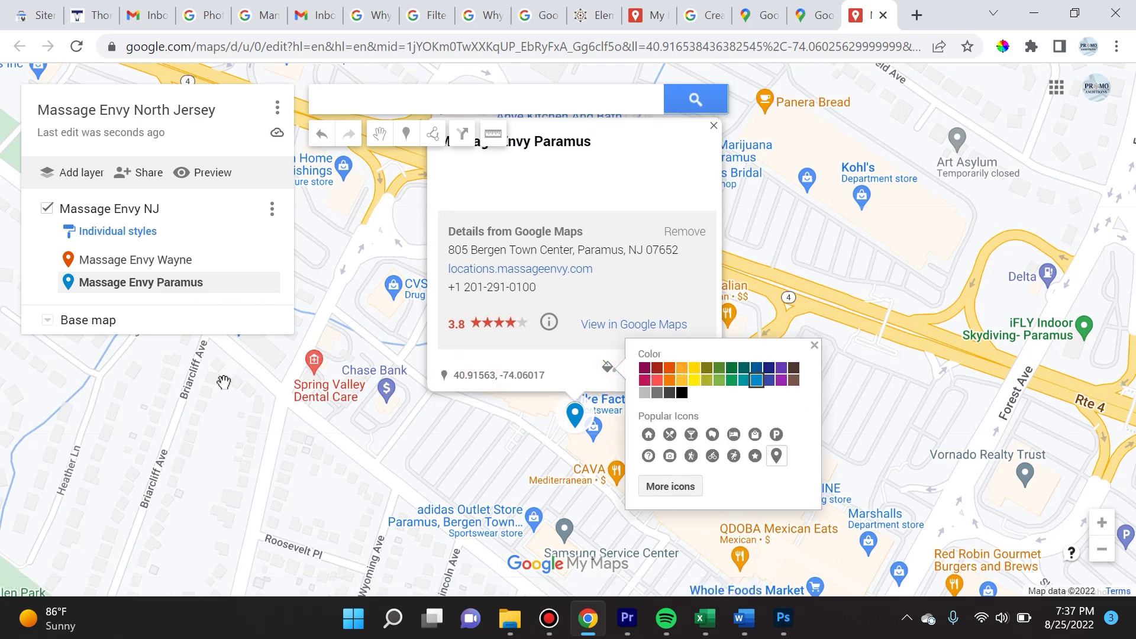
left_click(814, 346)
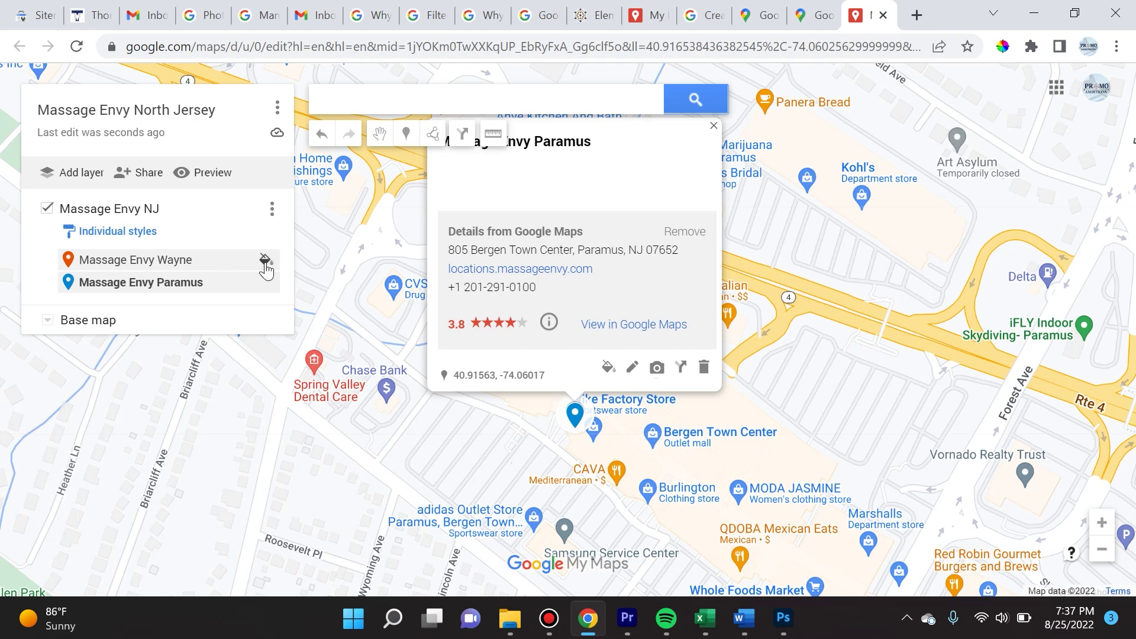
left_click(532, 111)
type("massage")
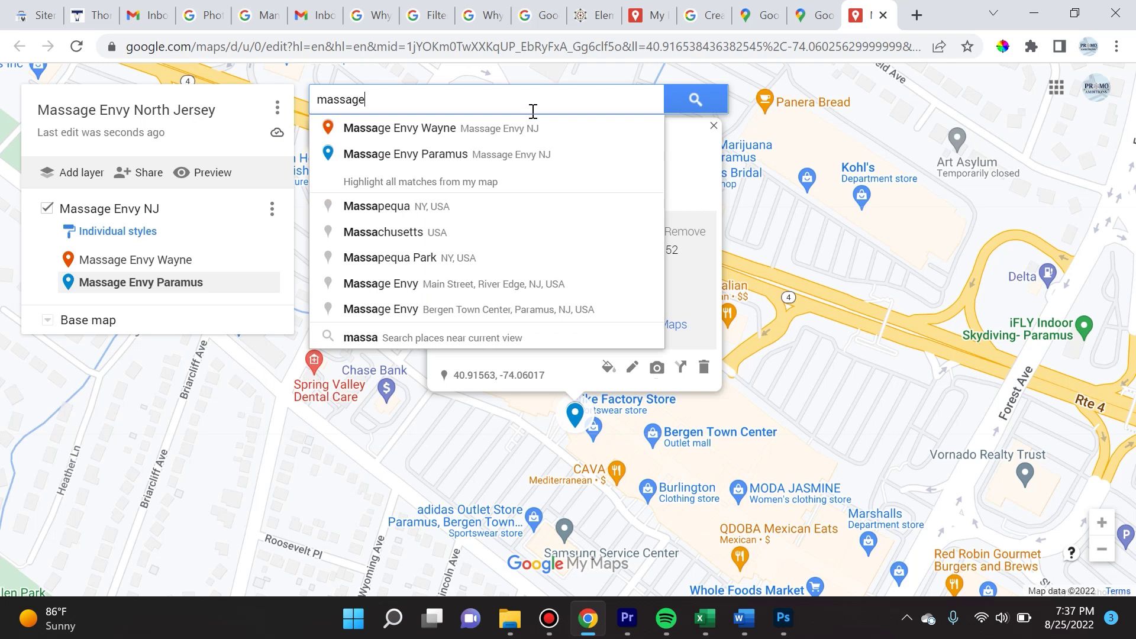
type(" envy fair lawn")
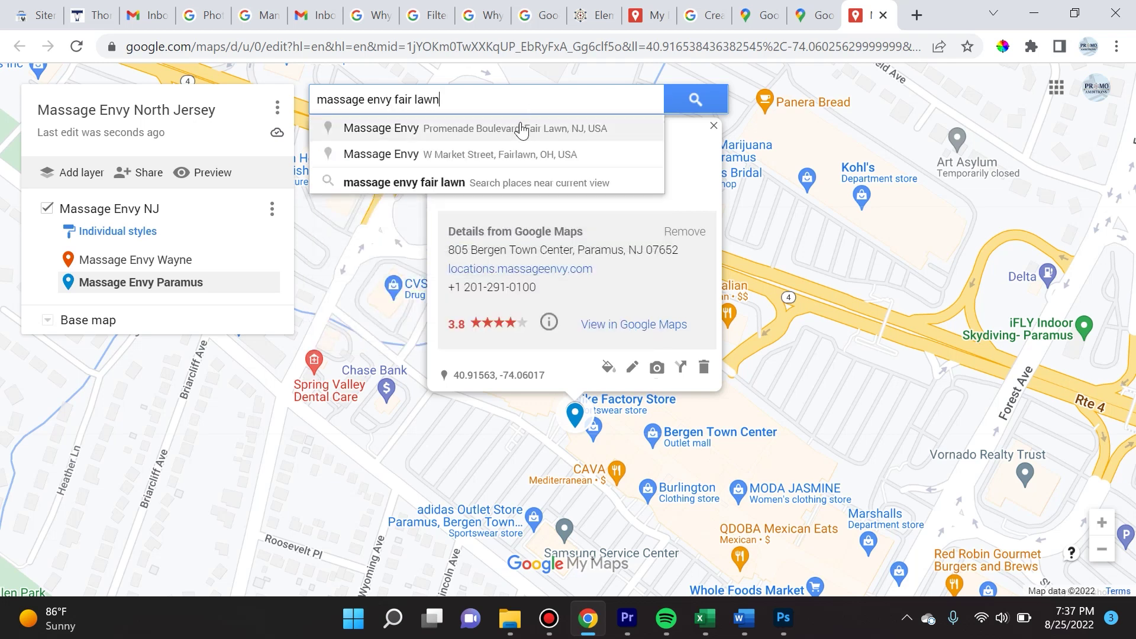
Step: Add the Massage Envy at 2150 Promenade Blvd, Fair Lawn, to the map
left_click(523, 129)
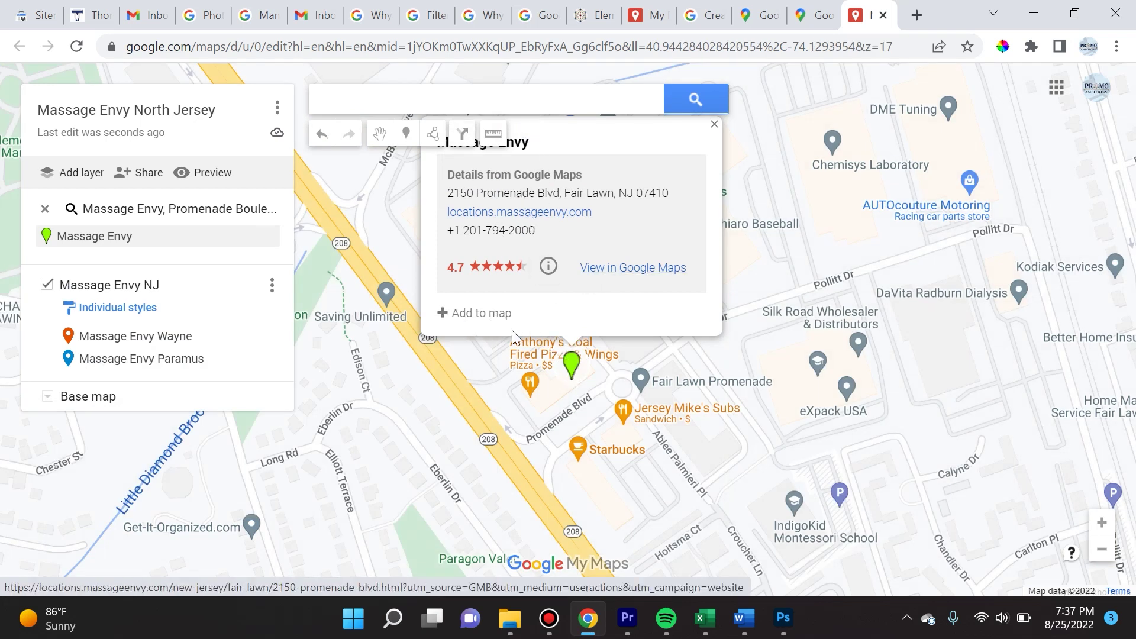
left_click(489, 314)
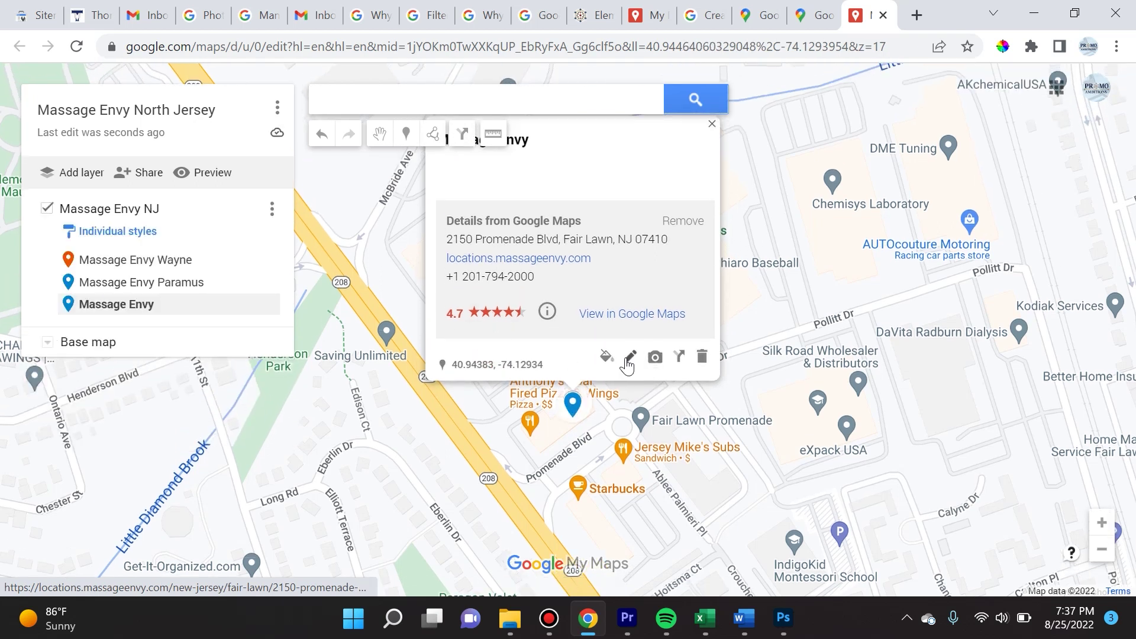
Step: Rename the third pin to 'Massage Envy Fair Lawn'
left_click(629, 358)
left_click(579, 137)
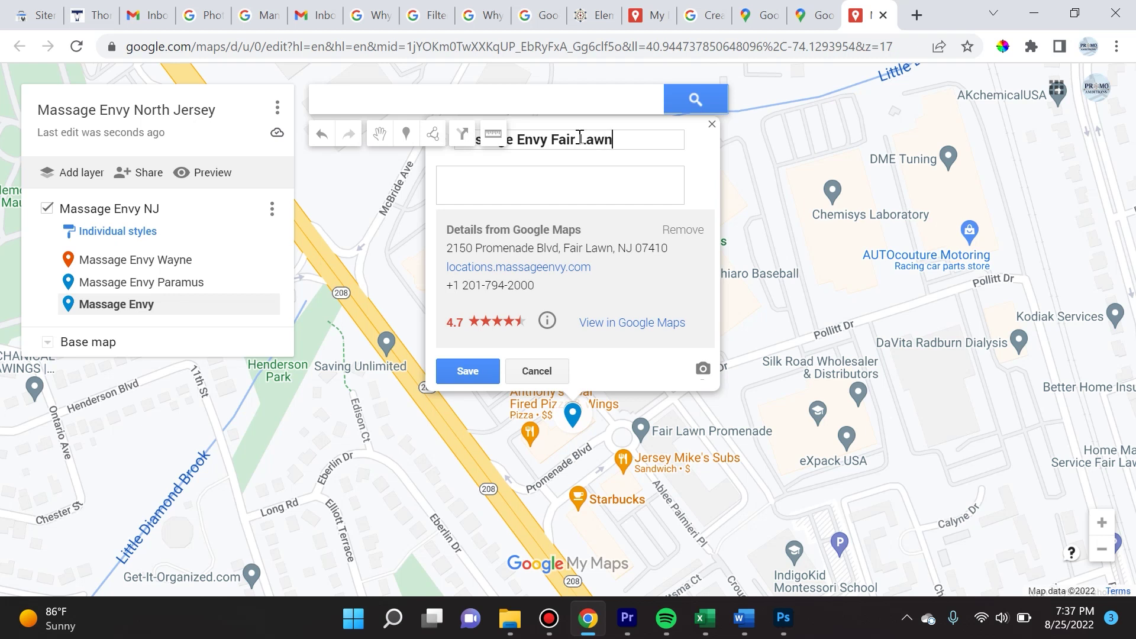
left_click(473, 378)
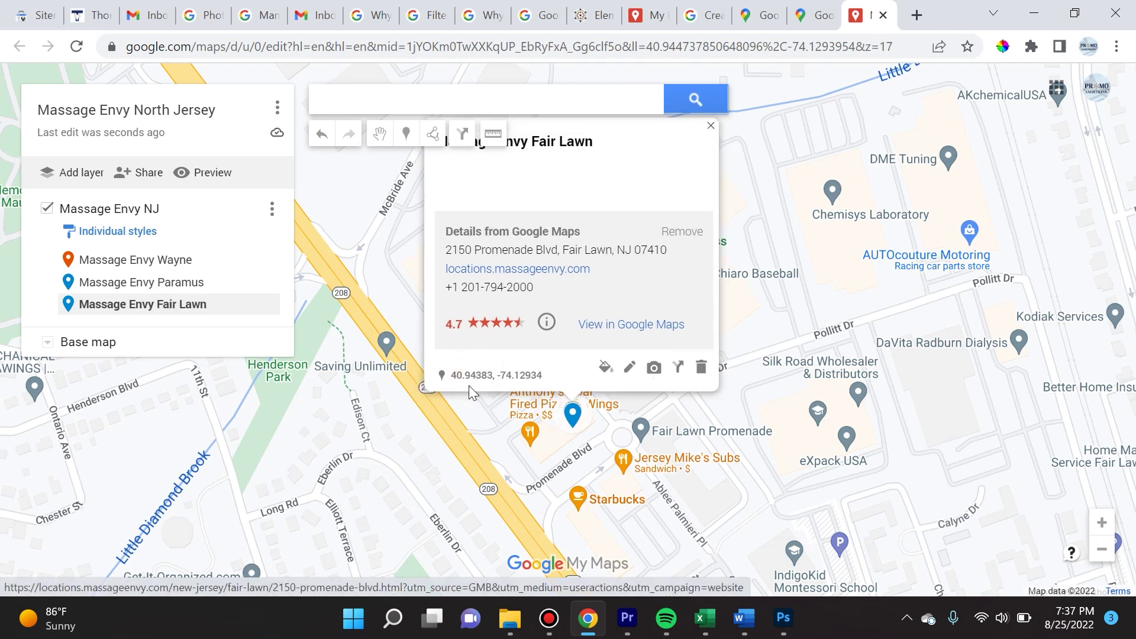
Step: Colour the Fair Lawn pin purple and close its place details
left_click(605, 368)
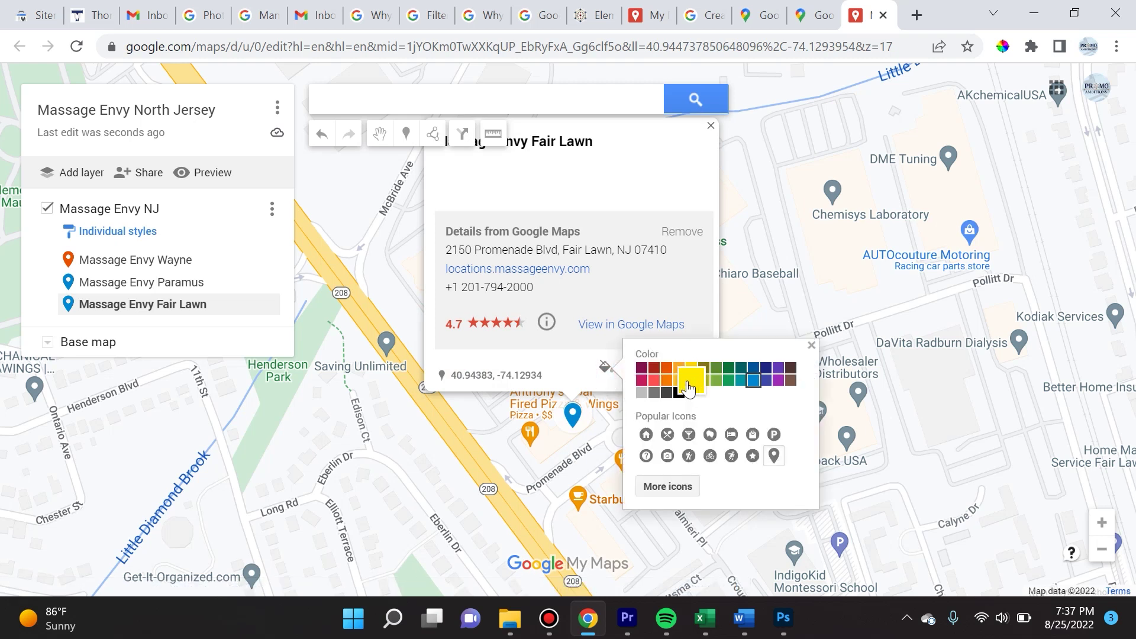
left_click(663, 385)
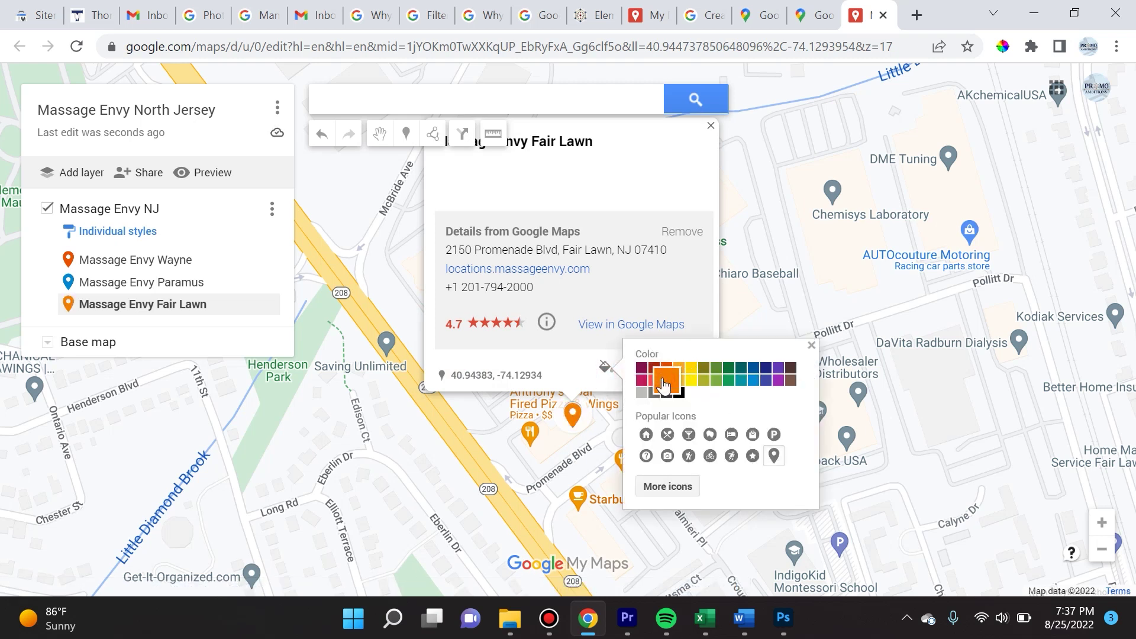
left_click(779, 386)
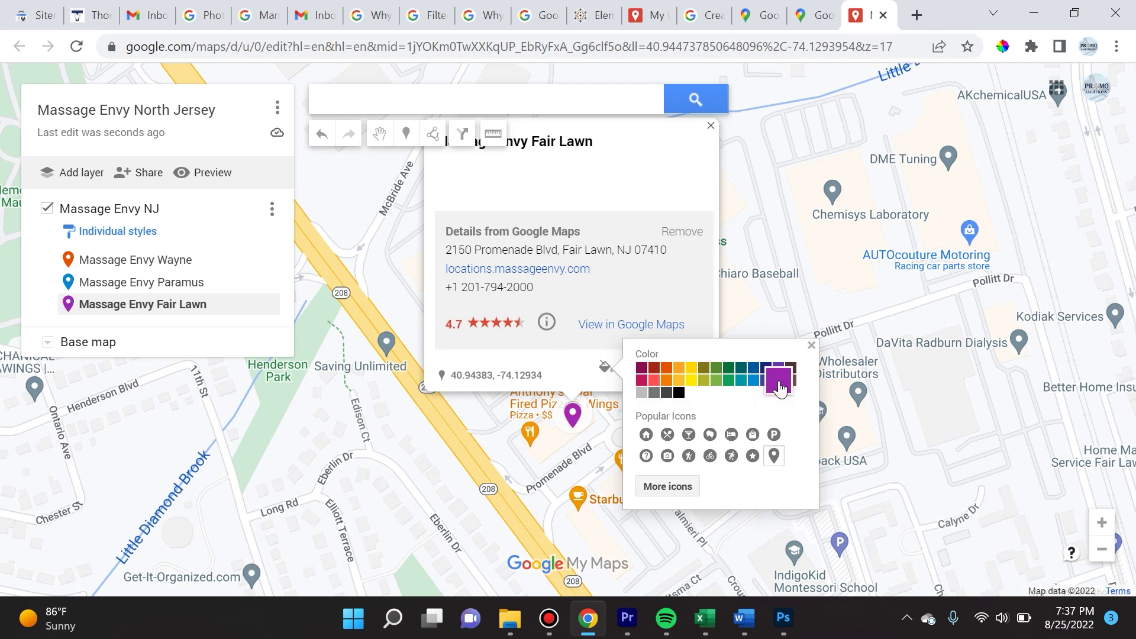
left_click(812, 346)
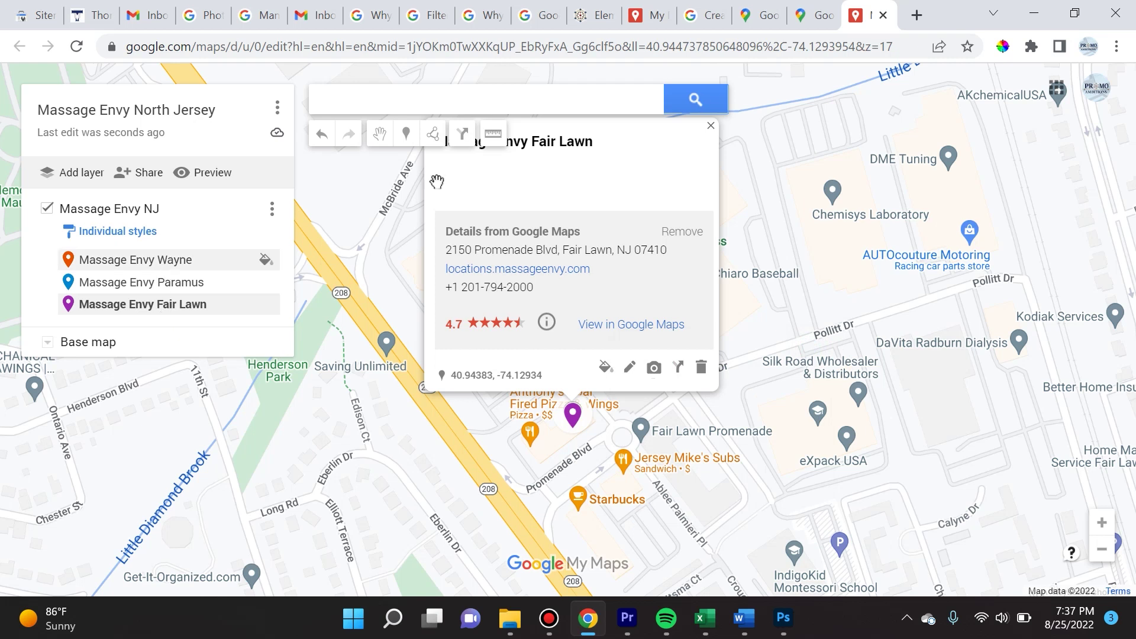
left_click(711, 126)
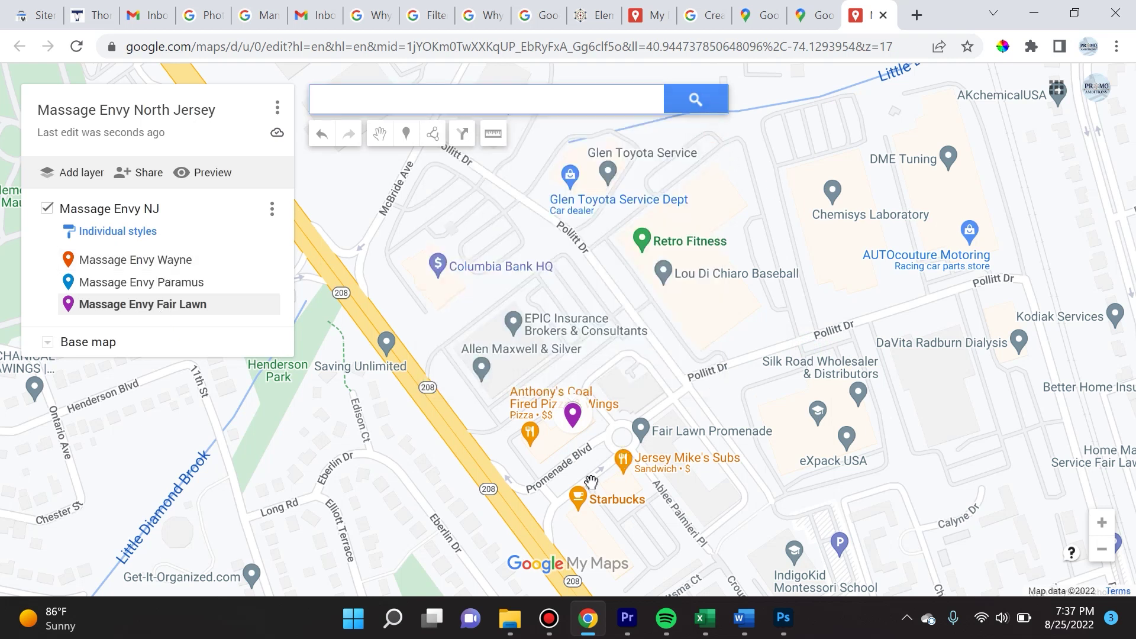
Step: Switch the base map to a light style, then preview the map with the Paramus pin selected
left_click(47, 342)
left_click(146, 401)
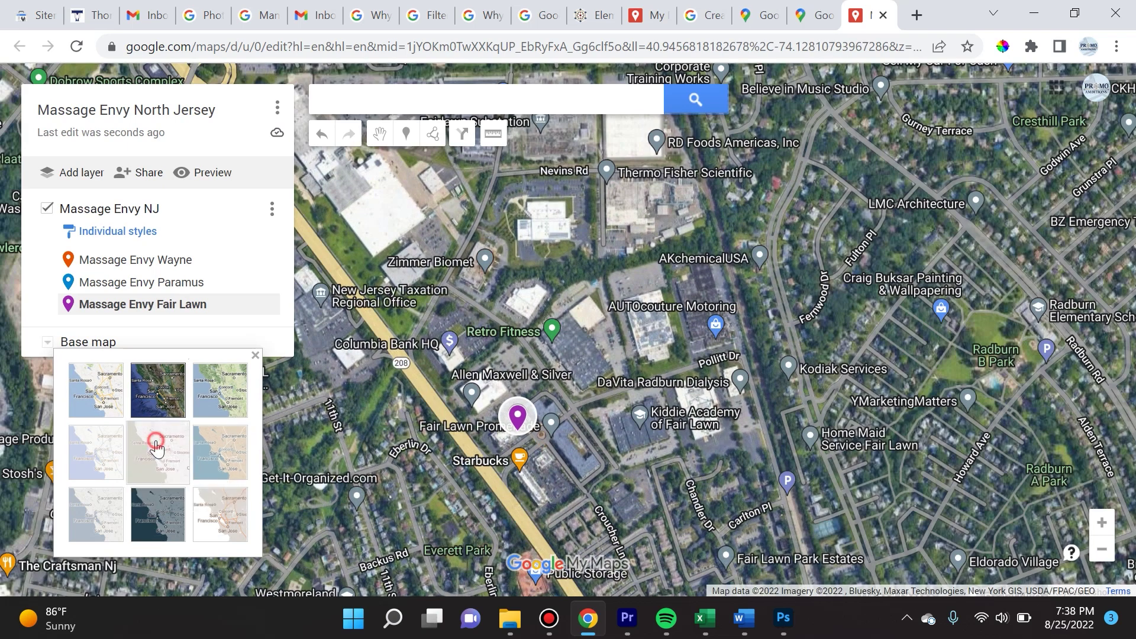
left_click(149, 450)
scroll(748, 401, "down", 4)
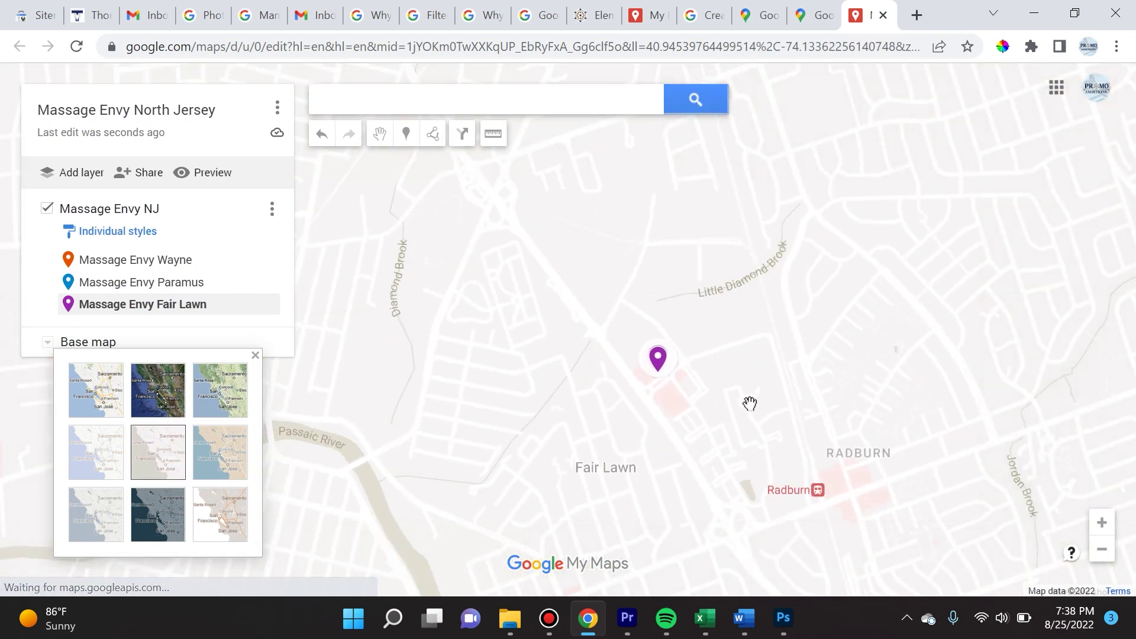
left_click(142, 282)
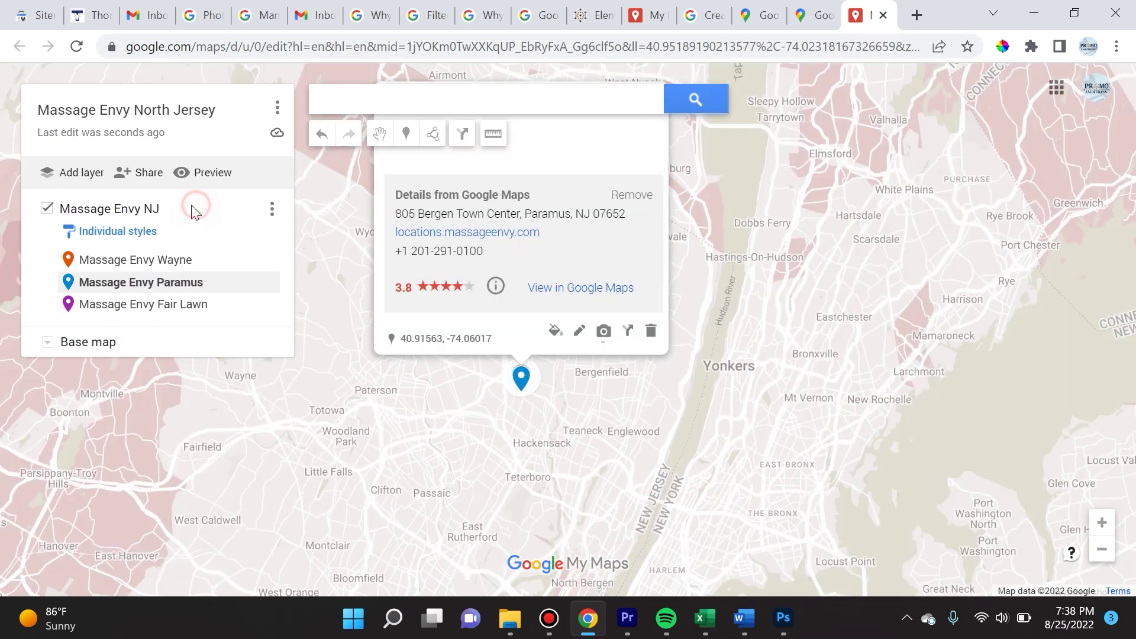
left_click(197, 173)
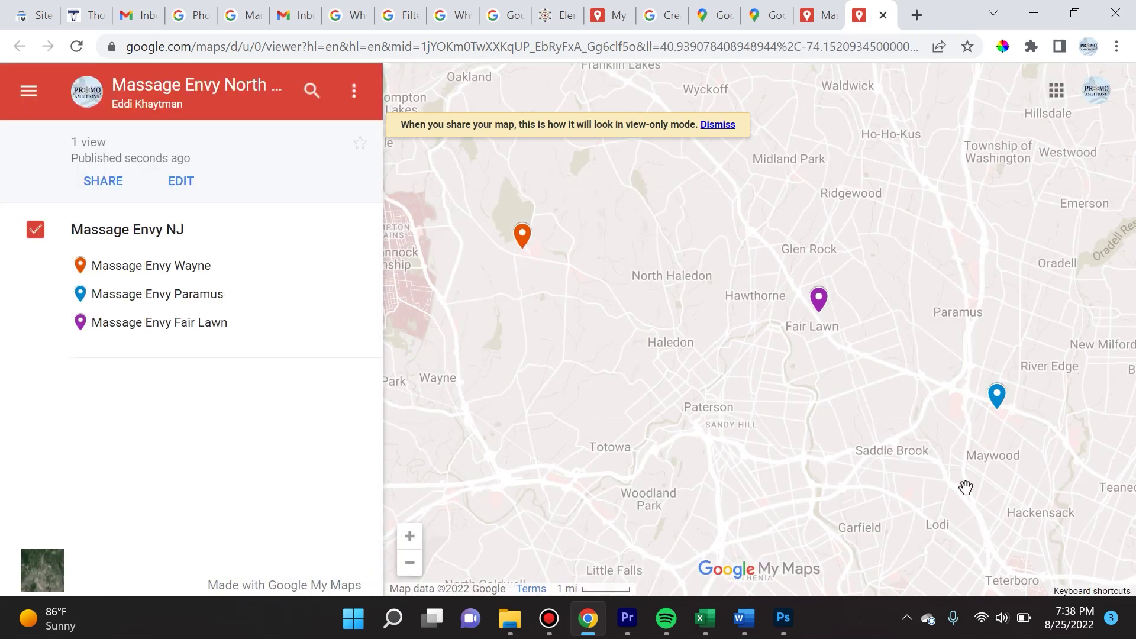
Step: Try the satellite base map and check how it looks in the preview
left_click(882, 14)
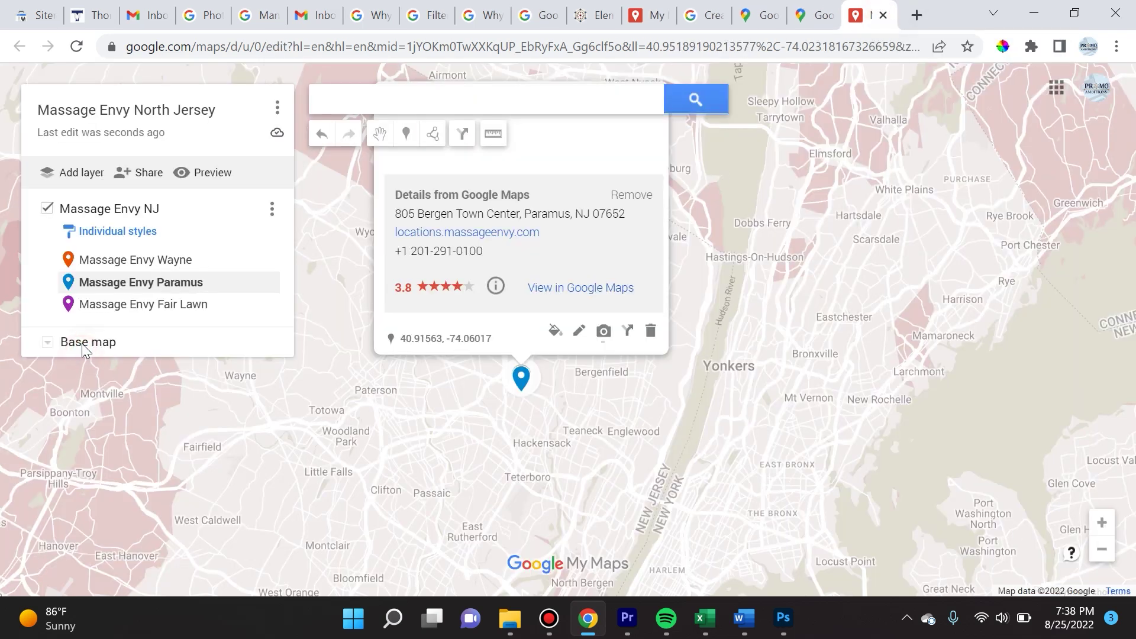
left_click(47, 343)
left_click(141, 417)
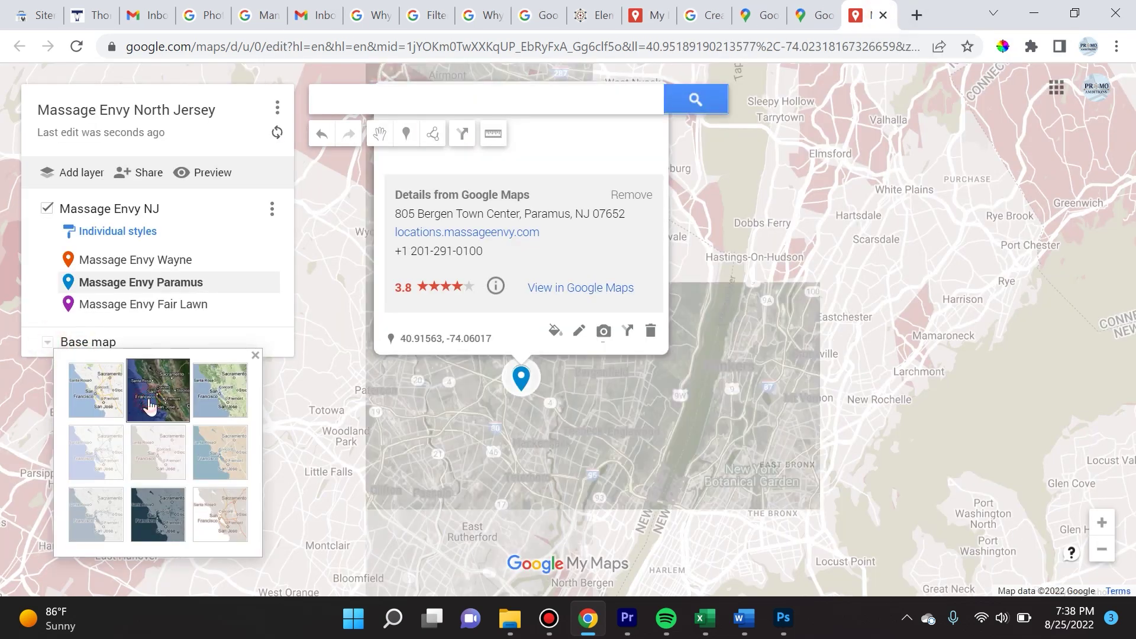
left_click(211, 174)
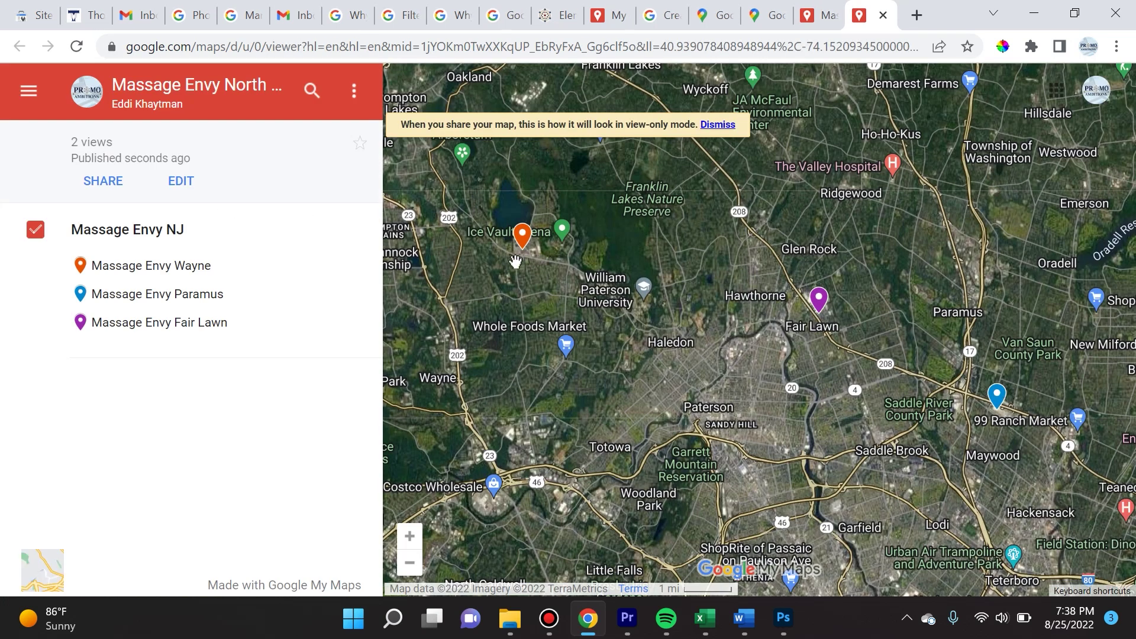
left_click(884, 19)
Step: Switch the base map to Light Political and recentre the view on the three pins
left_click(100, 347)
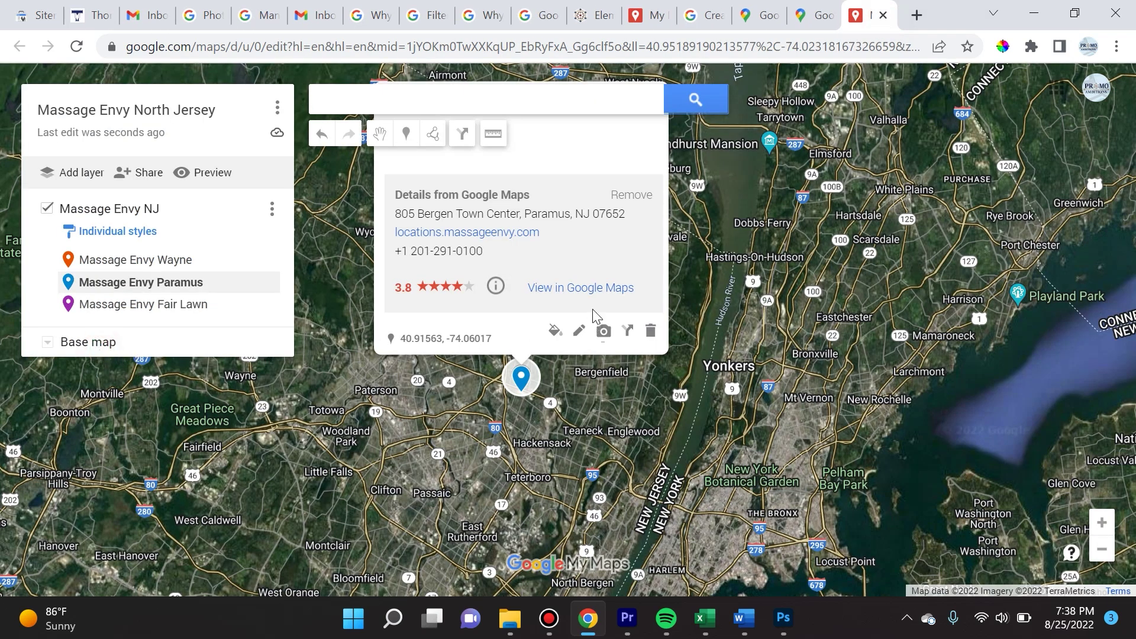
left_click(348, 224)
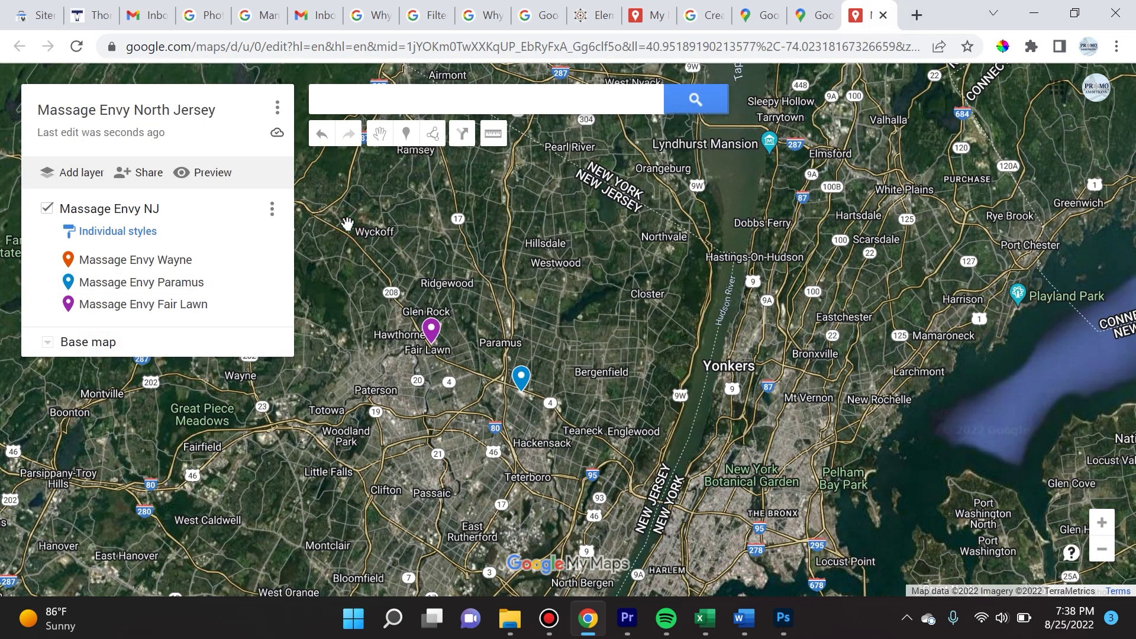
left_click(78, 349)
left_click(98, 445)
scroll(473, 392, "down", 1)
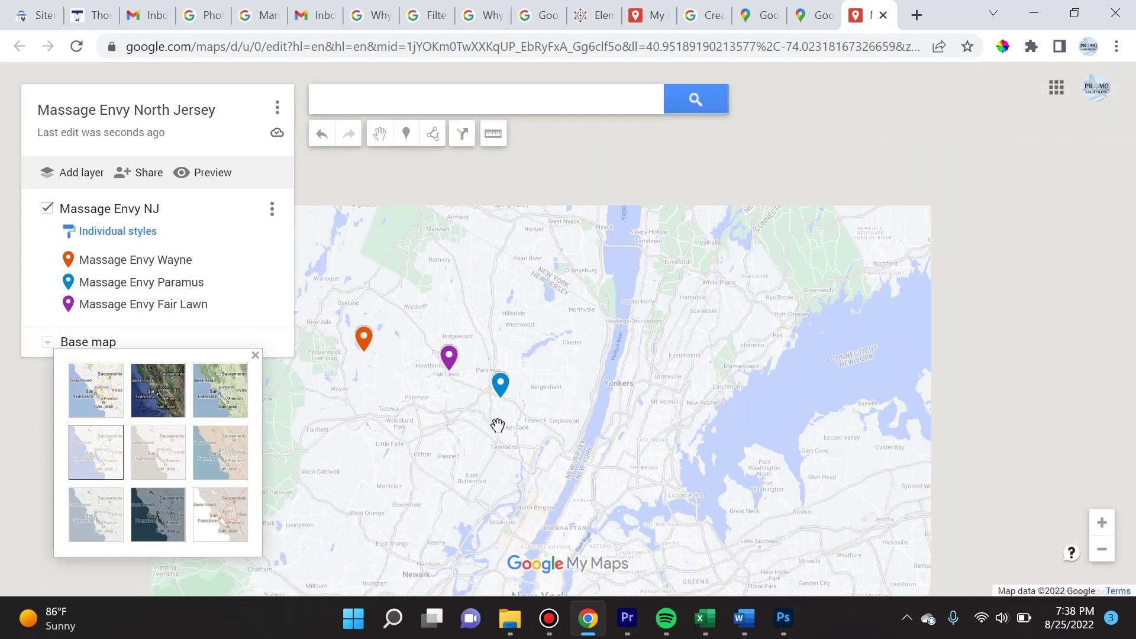
scroll(447, 425, "up", 2)
scroll(517, 388, "down", 1)
left_click_drag(455, 408, 641, 459)
scroll(577, 388, "up", 1)
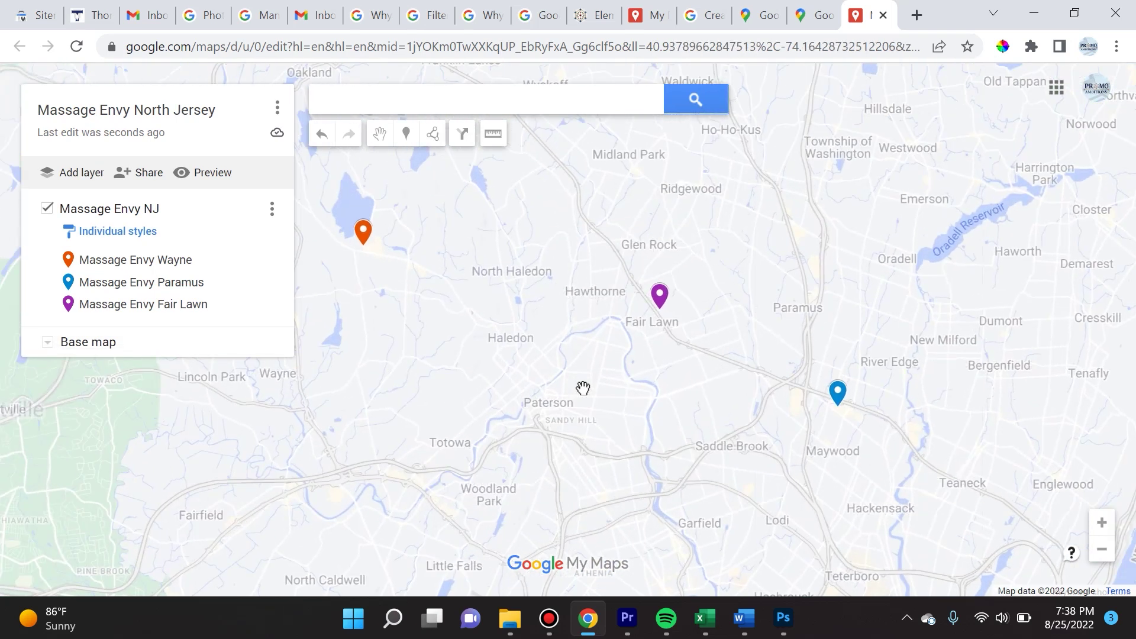
scroll(613, 395, "down", 1)
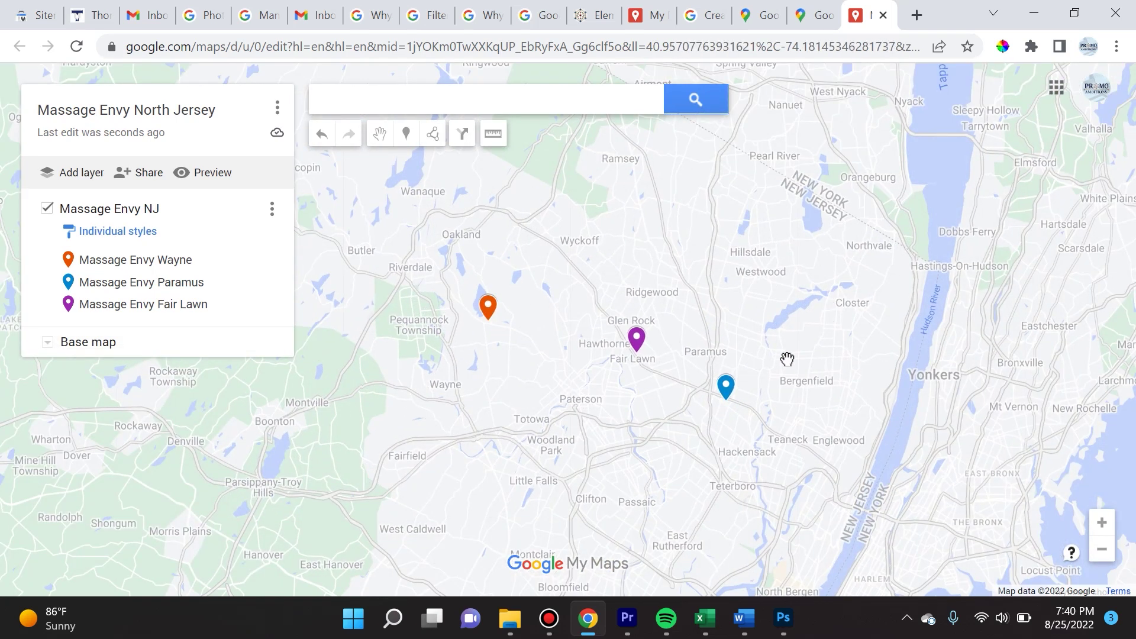
Step: Enable 'Anyone with this link can view' and 'Let others search for and find this map'
left_click(146, 175)
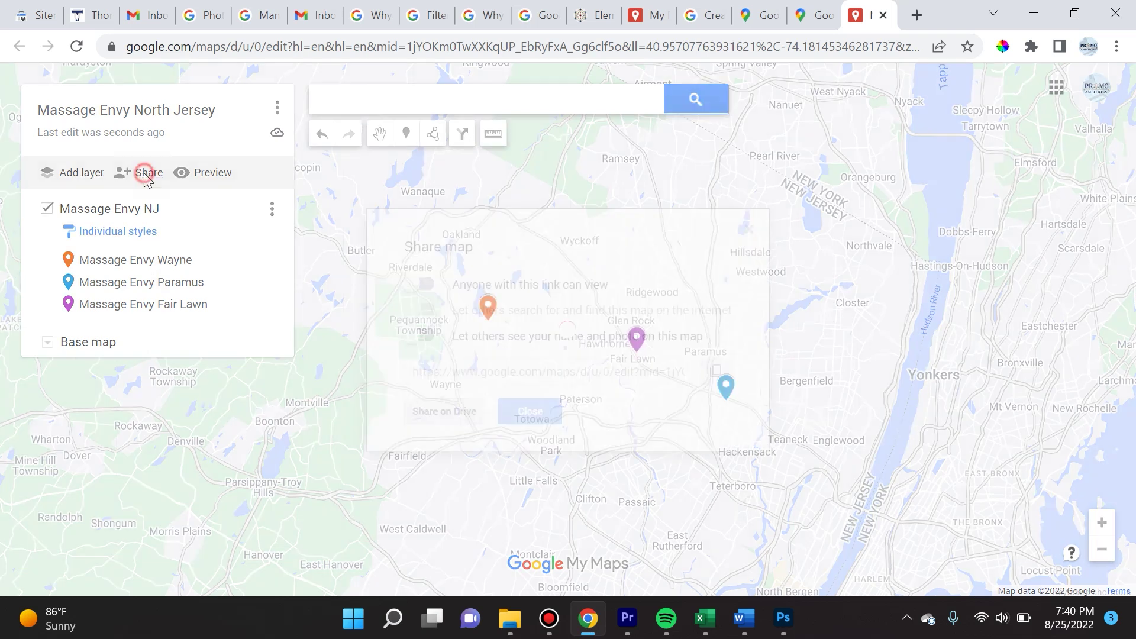
left_click(426, 289)
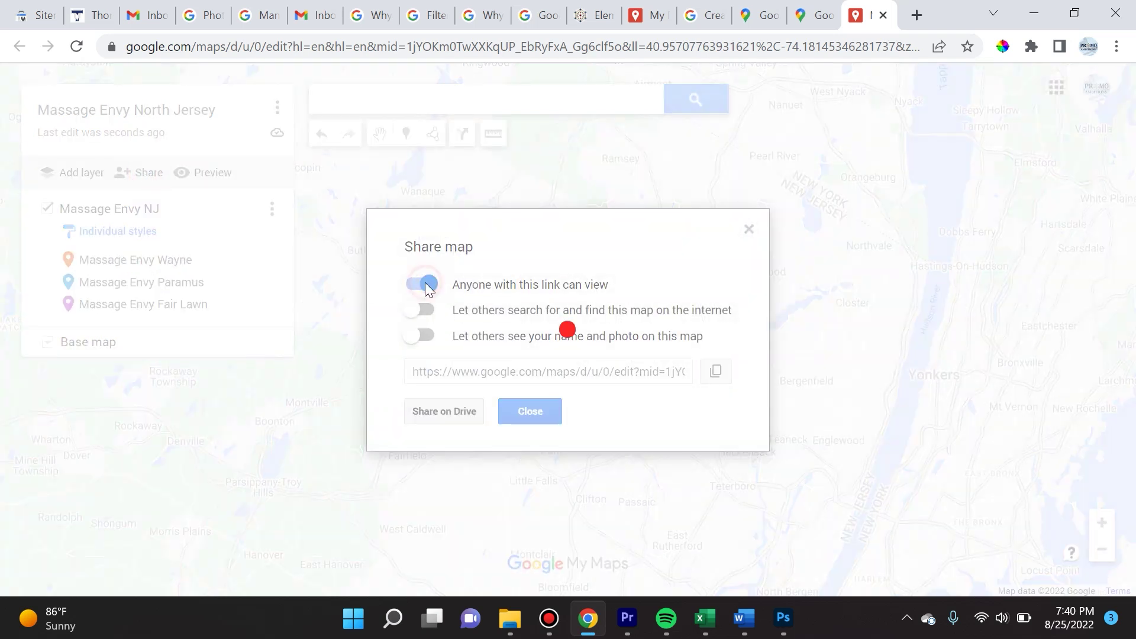
left_click(423, 313)
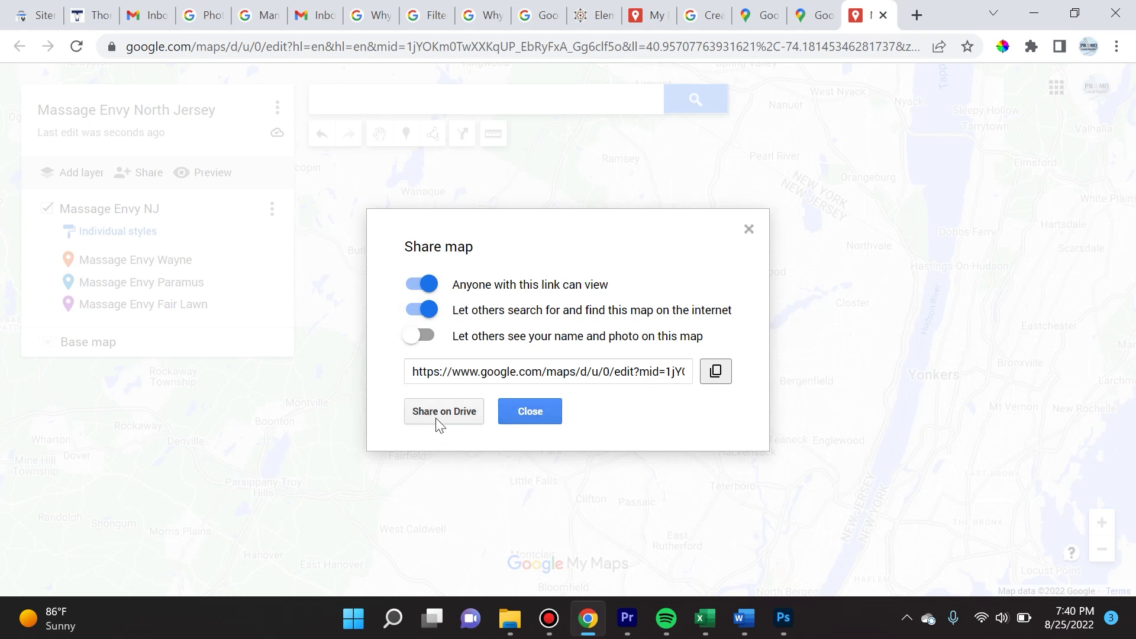
left_click(520, 413)
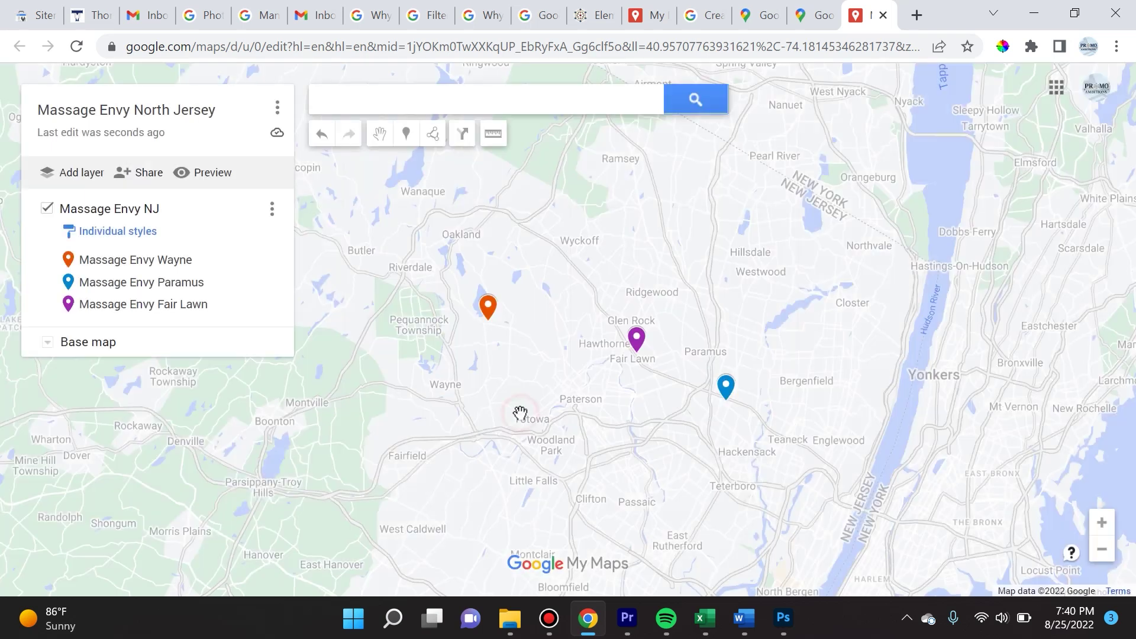
left_click(152, 176)
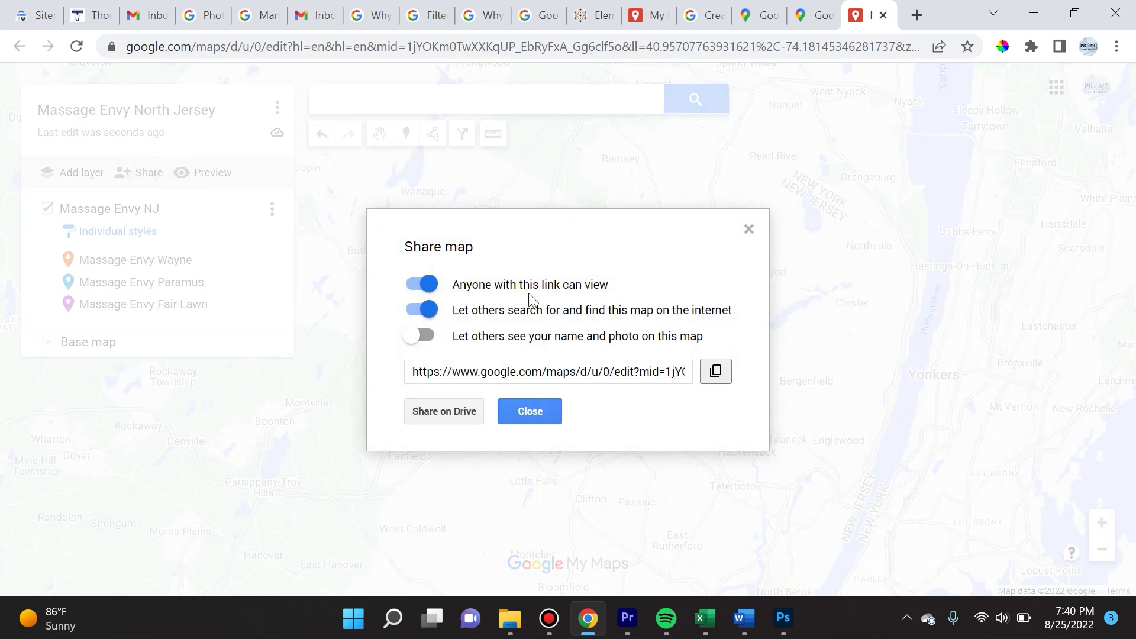
left_click(530, 412)
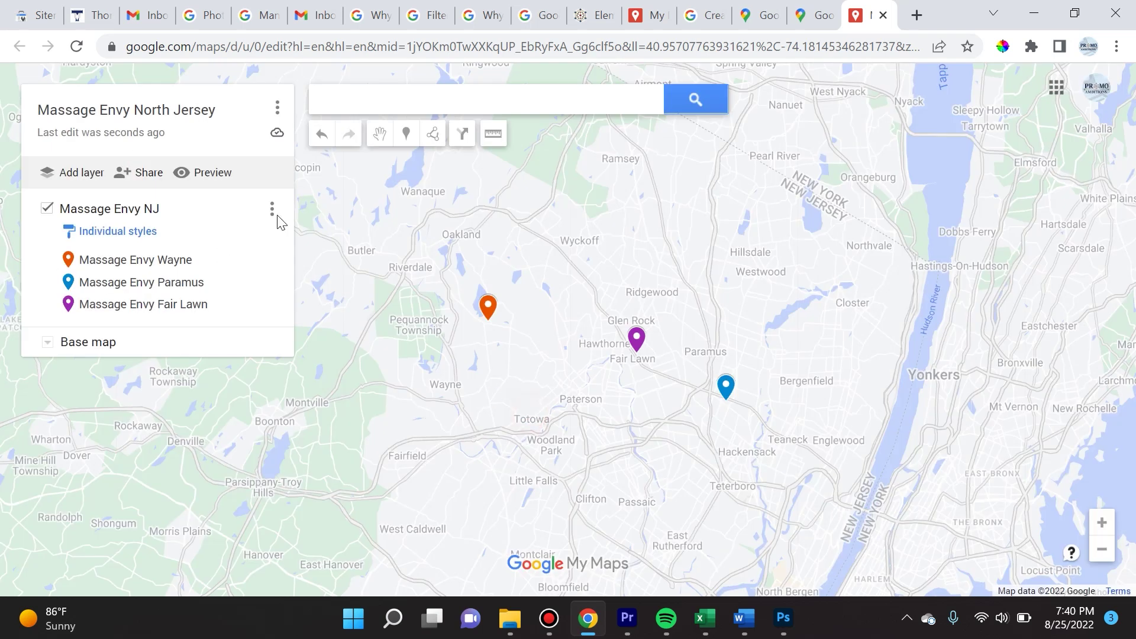
Step: Copy the map's iframe embed HTML from the 'Embed on my site' window
left_click(277, 119)
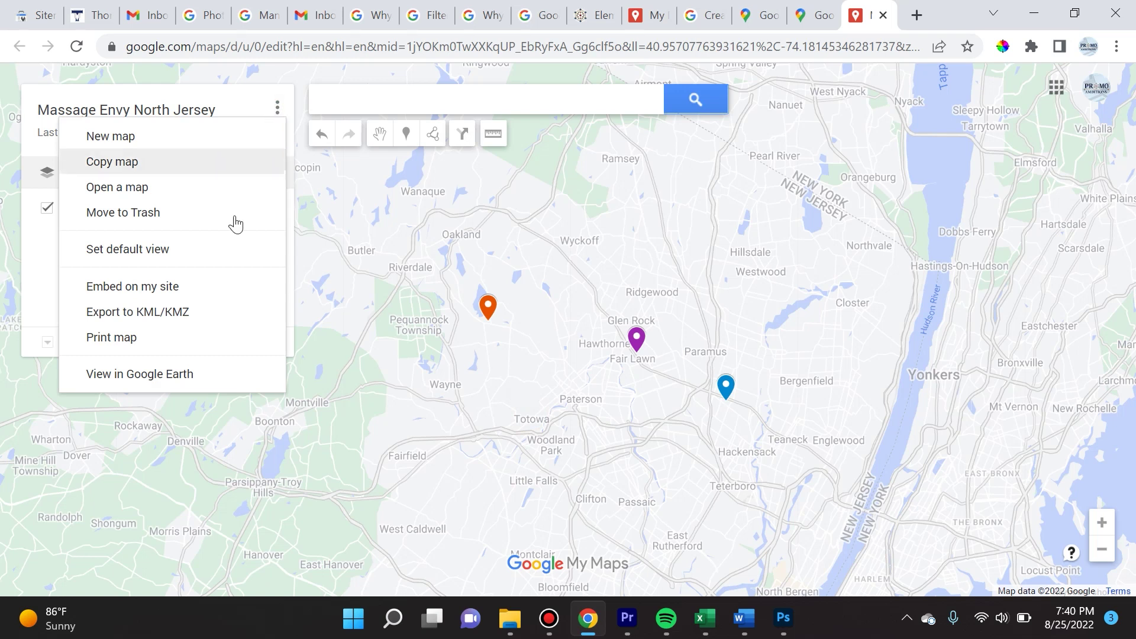
left_click(212, 287)
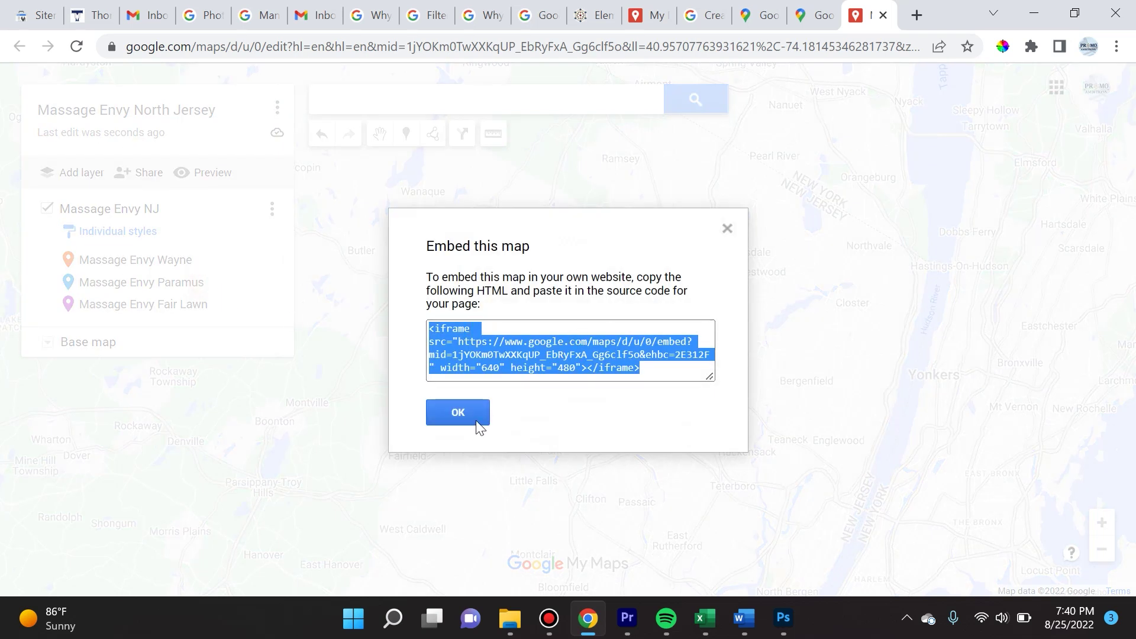
left_click(458, 346)
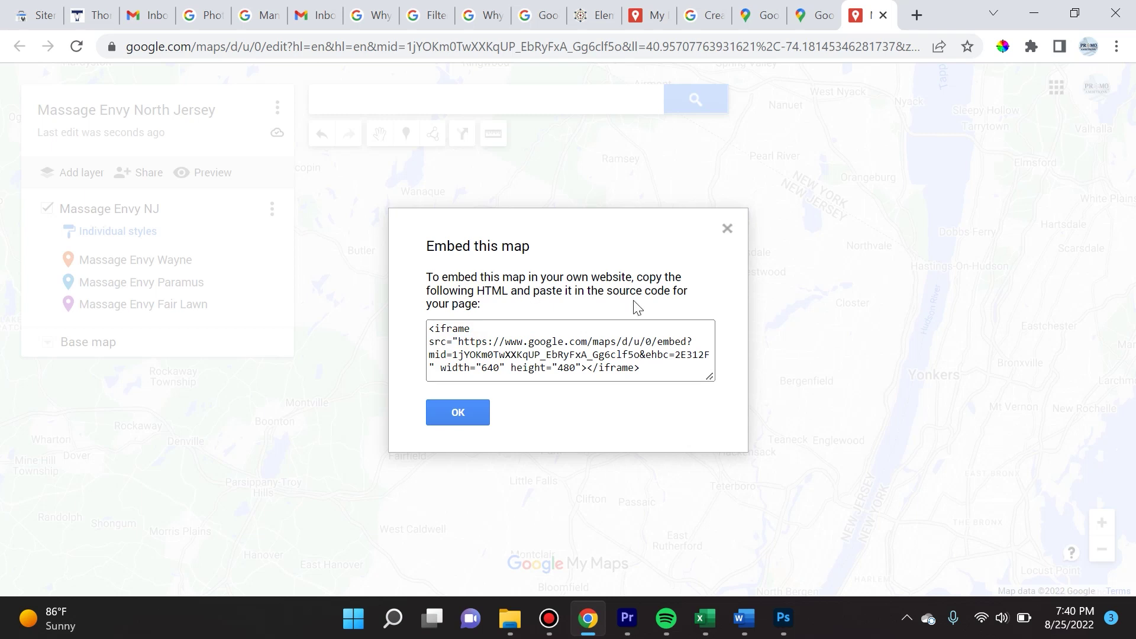
left_click_drag(430, 329, 652, 373)
key("ctrl+c")
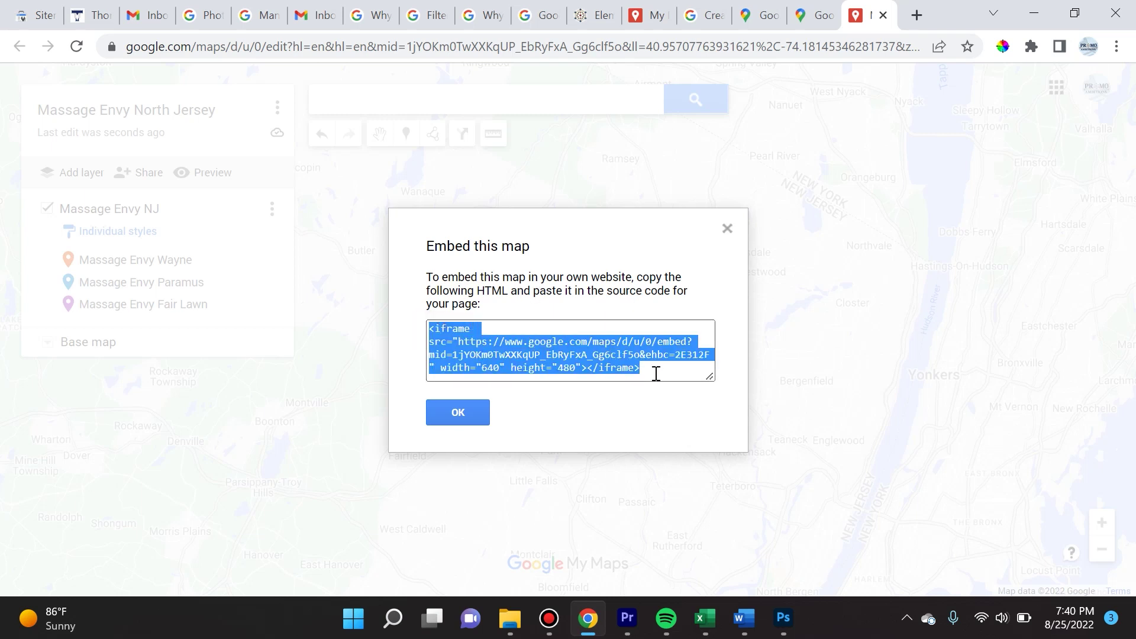
left_click(467, 410)
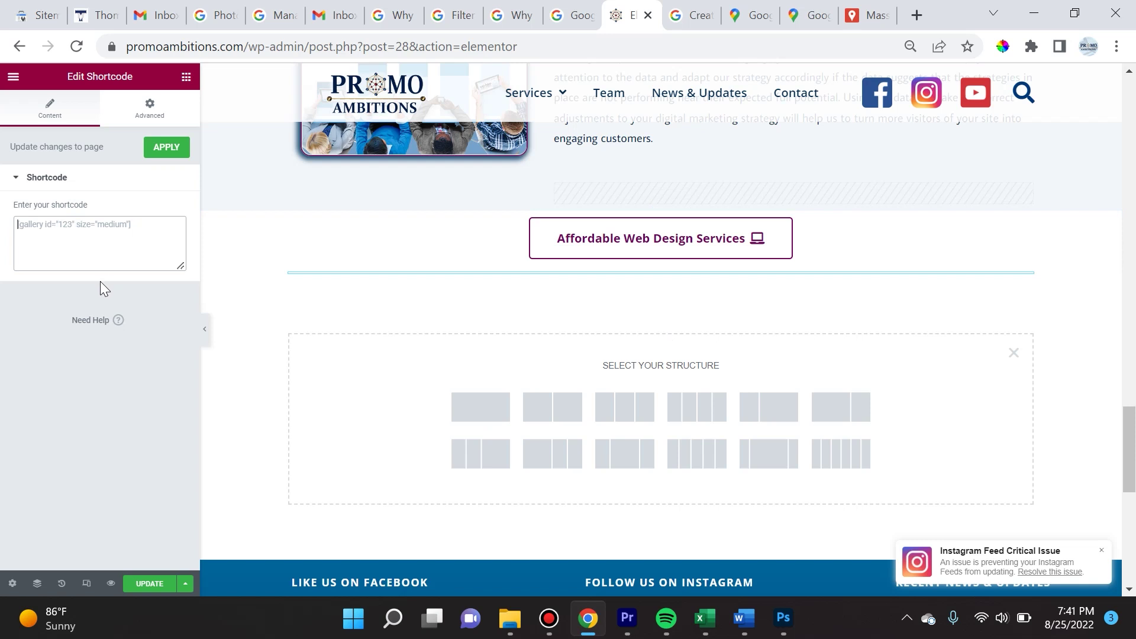
Step: Paste the iframe code into the Shortcode widget and test the embedded map's zoom in and out
key("ctrl+v")
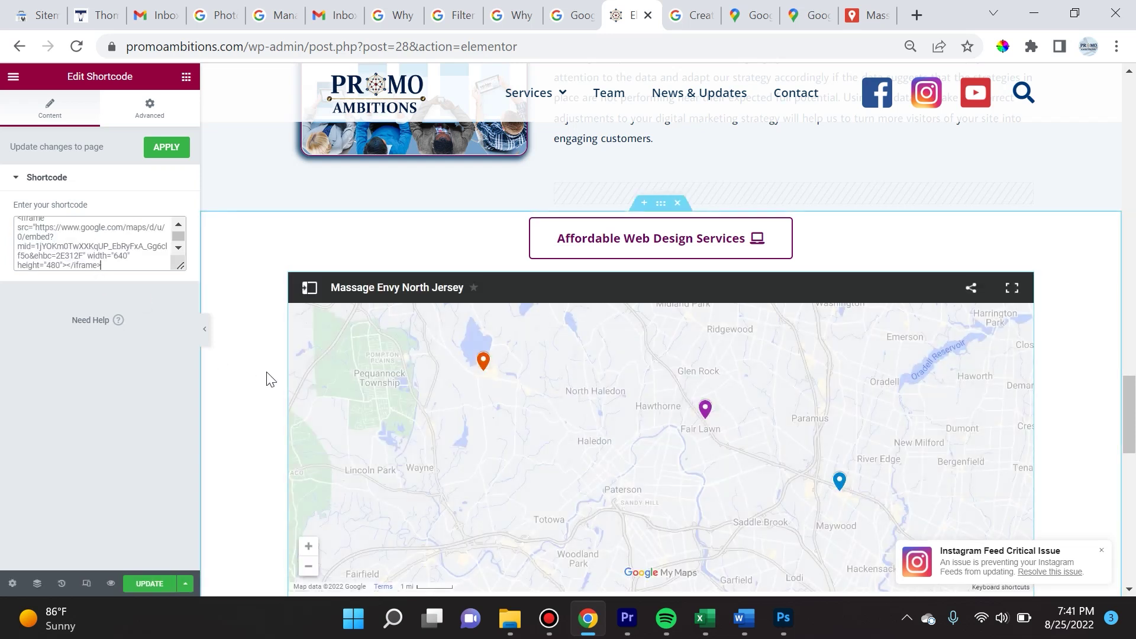
scroll(269, 384, "down", 3)
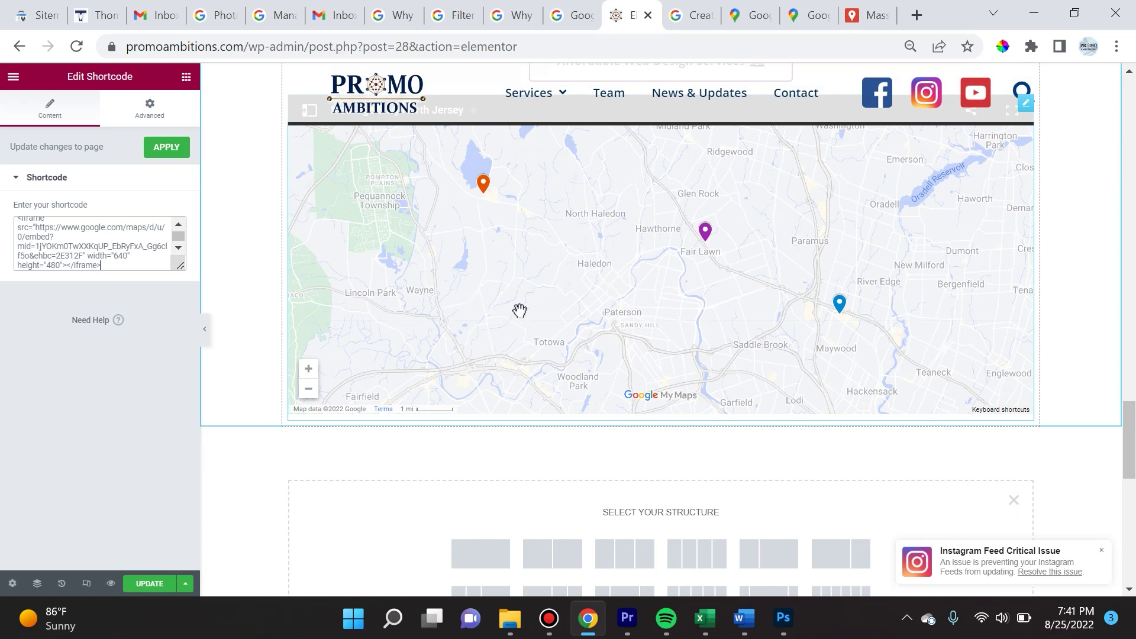
left_click(308, 370)
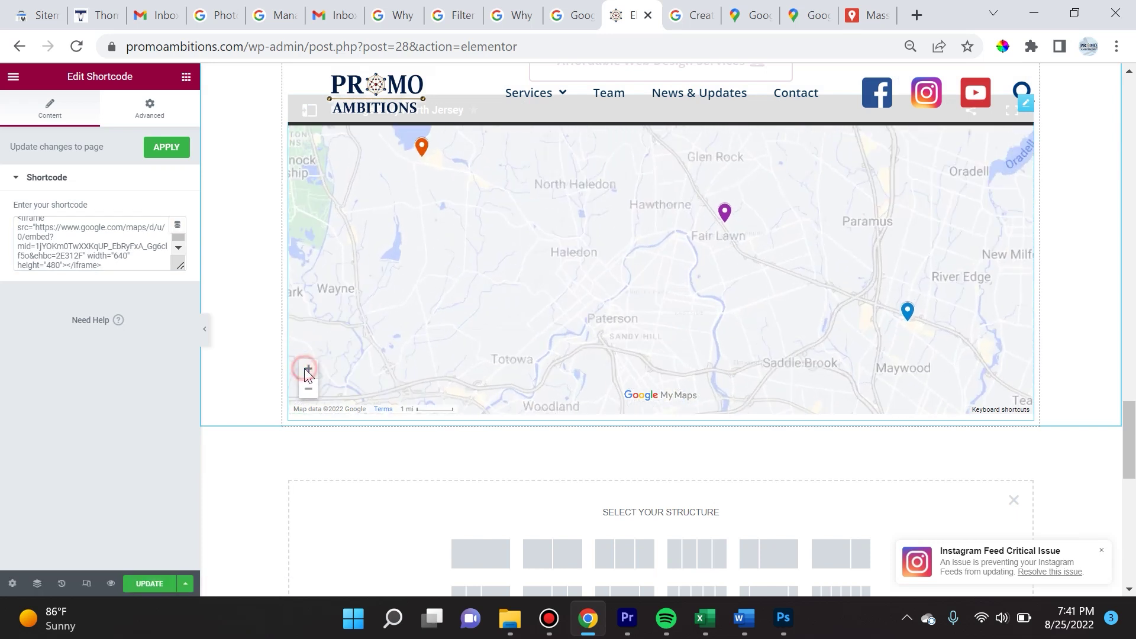
left_click(308, 388)
mouse_move(1129, 437)
left_mouse_down()
mouse_move(1130, 398)
mouse_move(1129, 423)
left_mouse_up()
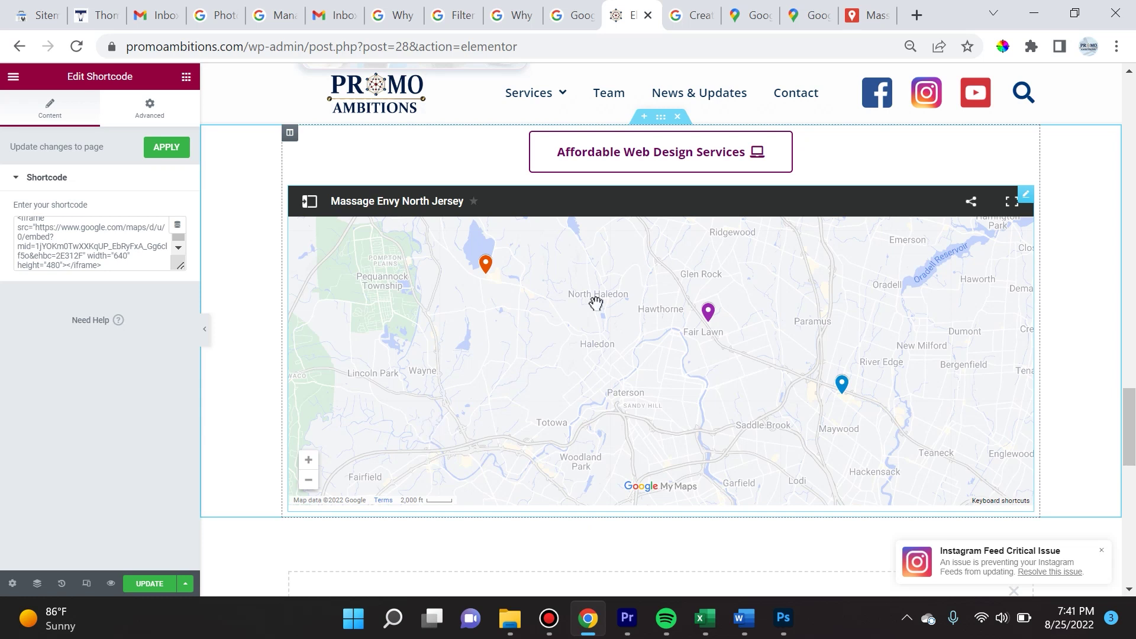
left_click(865, 19)
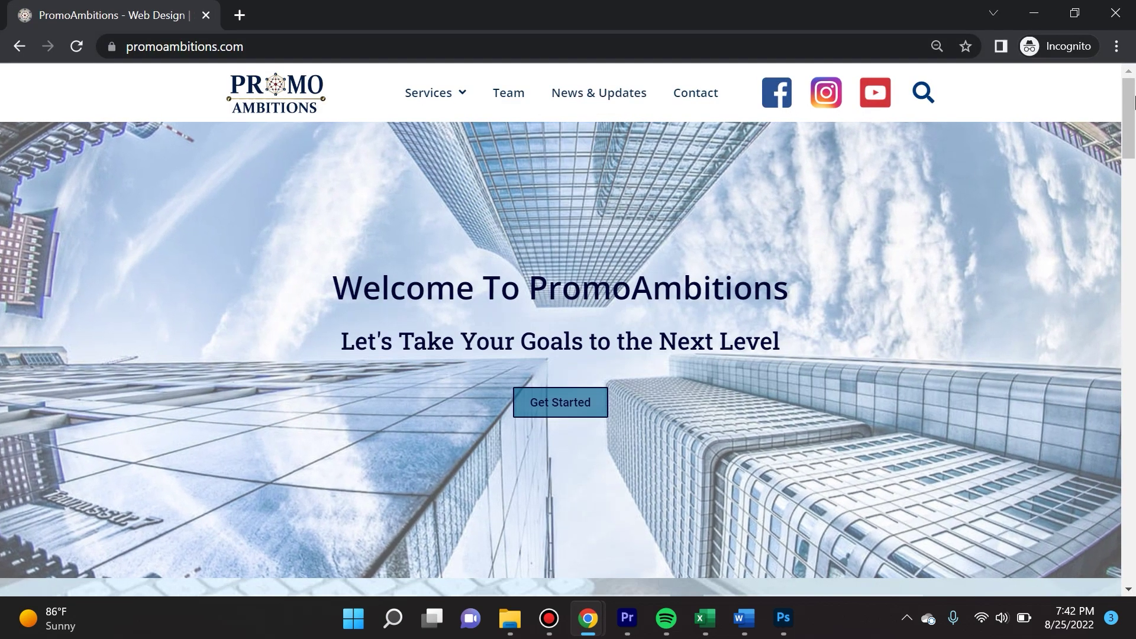
Step: Follow the 'Follow us on Instagram' link in the live homepage footer to the profile
scroll(1133, 113, "down", 1)
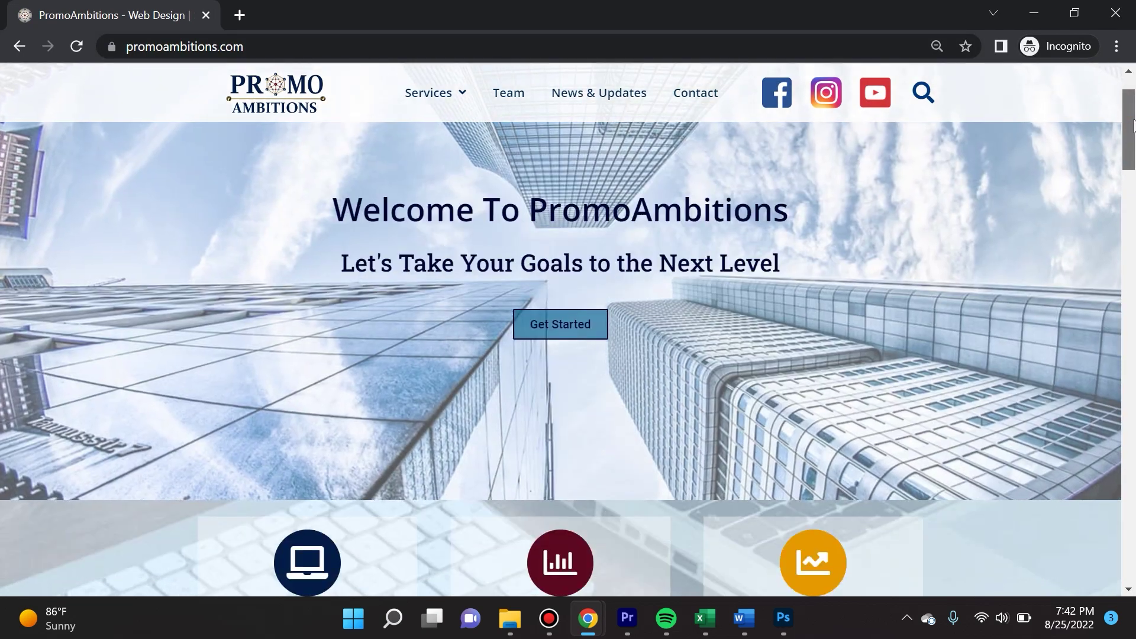
left_click_drag(1133, 124, 1131, 556)
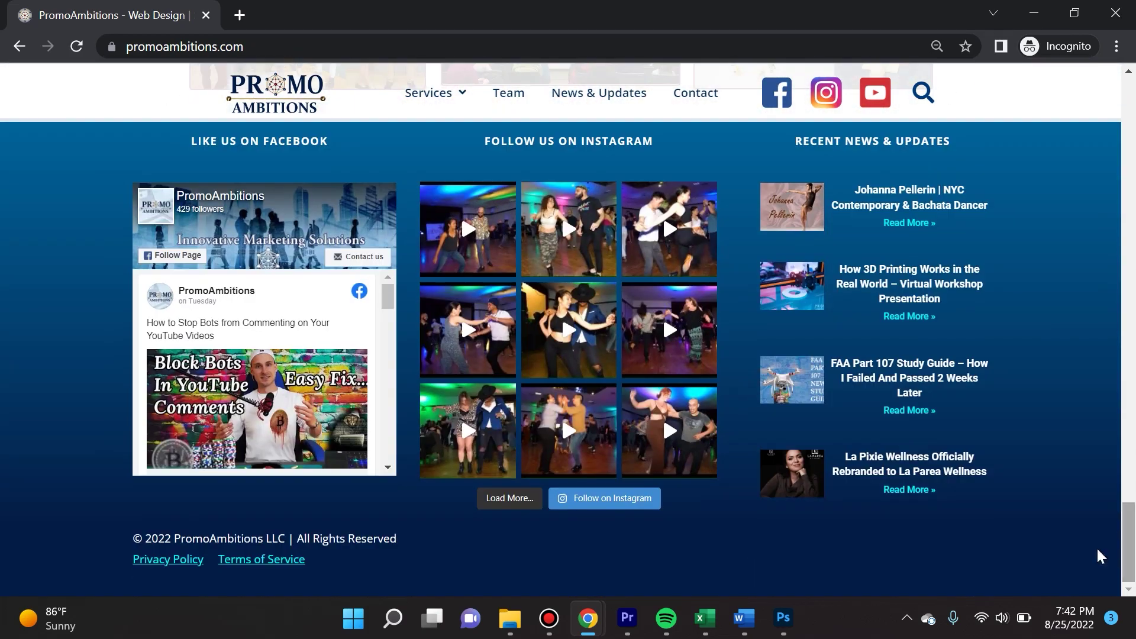
left_click(553, 144)
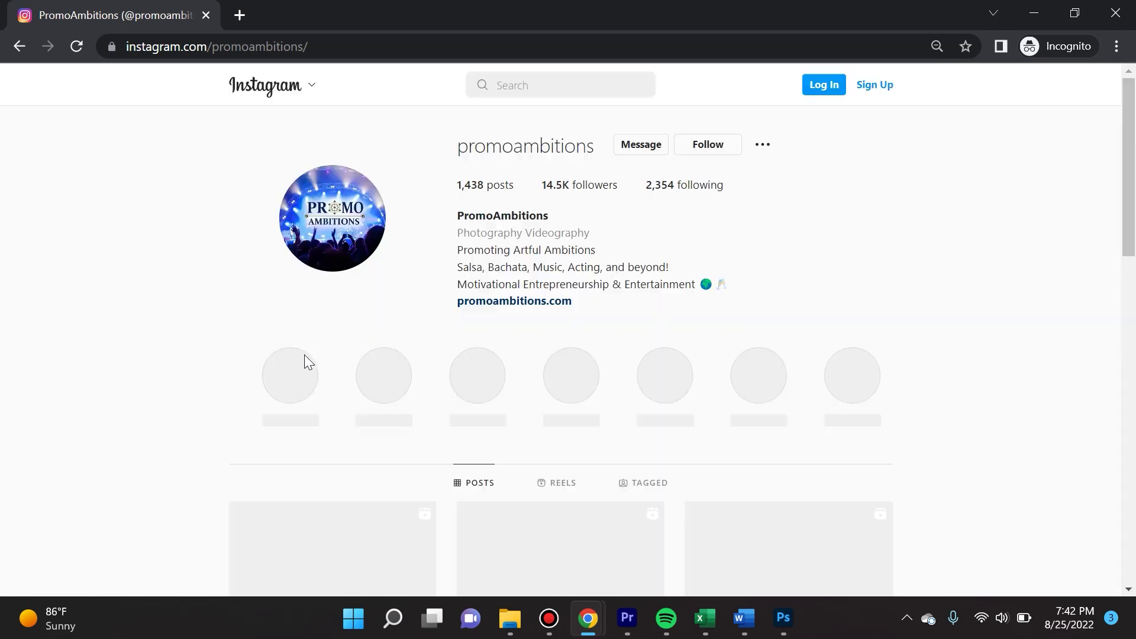
Step: Browse the promoambitions dance video posts, dismissing the login banner and resetting zoom to 75%
left_click_drag(1131, 121, 1124, 259)
left_click(1105, 539)
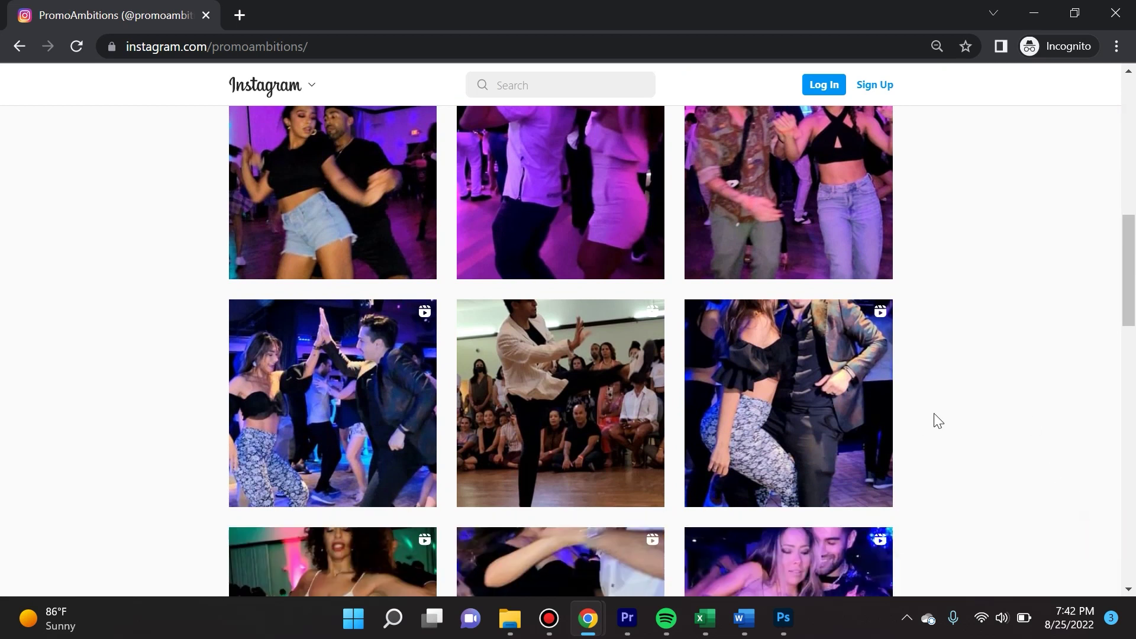
key("ctrl+minus")
key("ctrl+minus")
key("ctrl+minus")
key("ctrl+minus")
key("ctrl+minus")
key("ctrl+minus")
left_click_drag(1126, 302, 1118, 185)
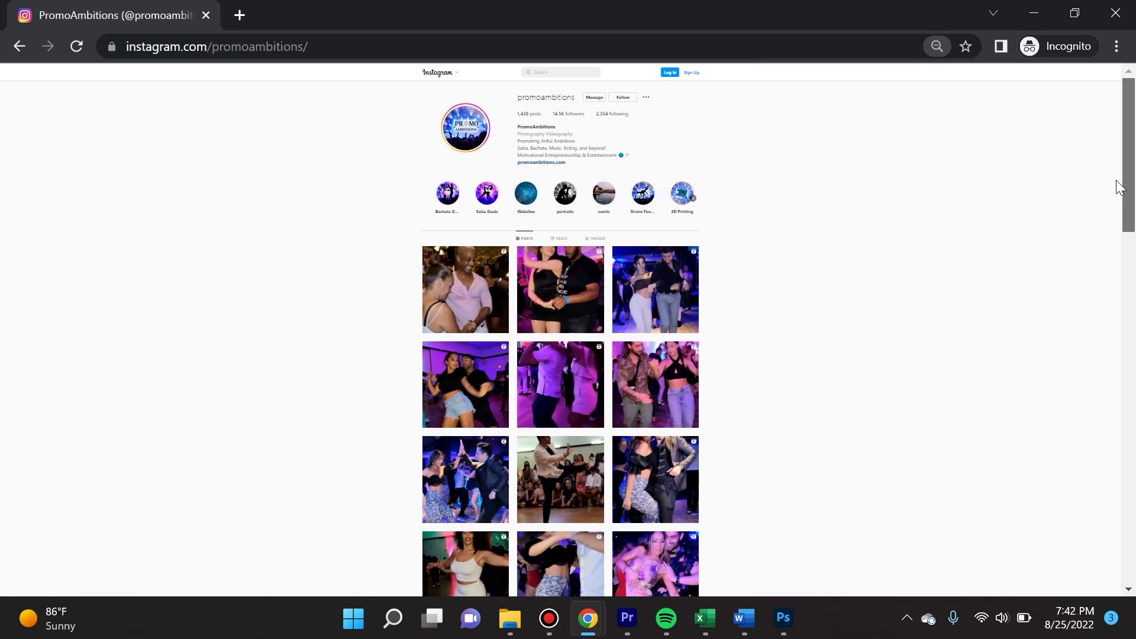
key("ctrl+plus")
key("ctrl+plus")
key("ctrl+plus")
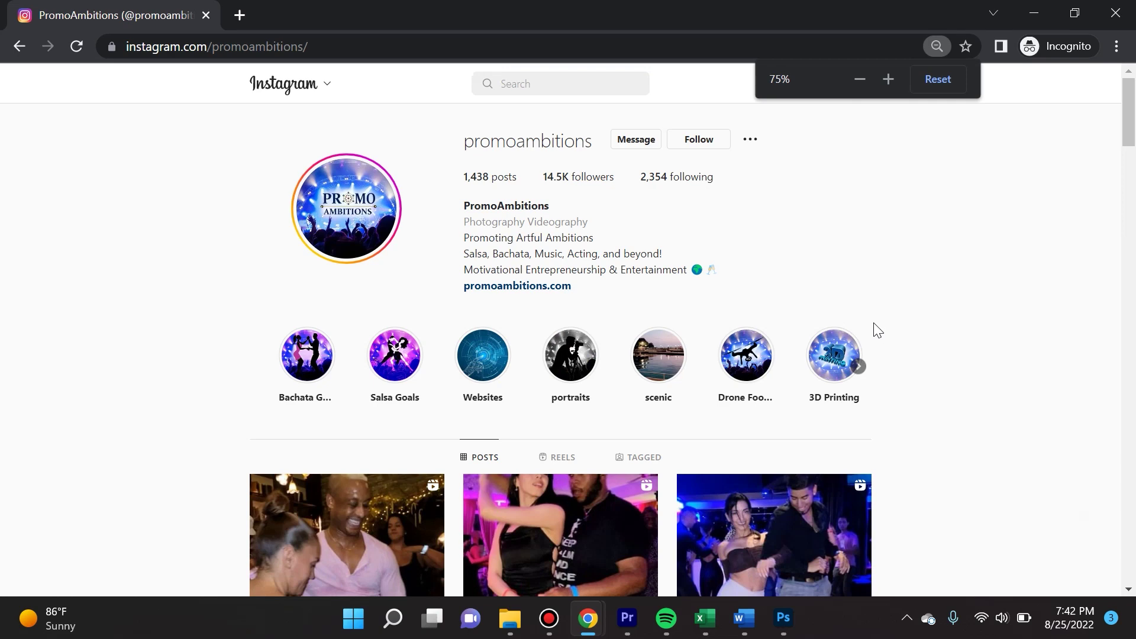
scroll(571, 219, "down", 7)
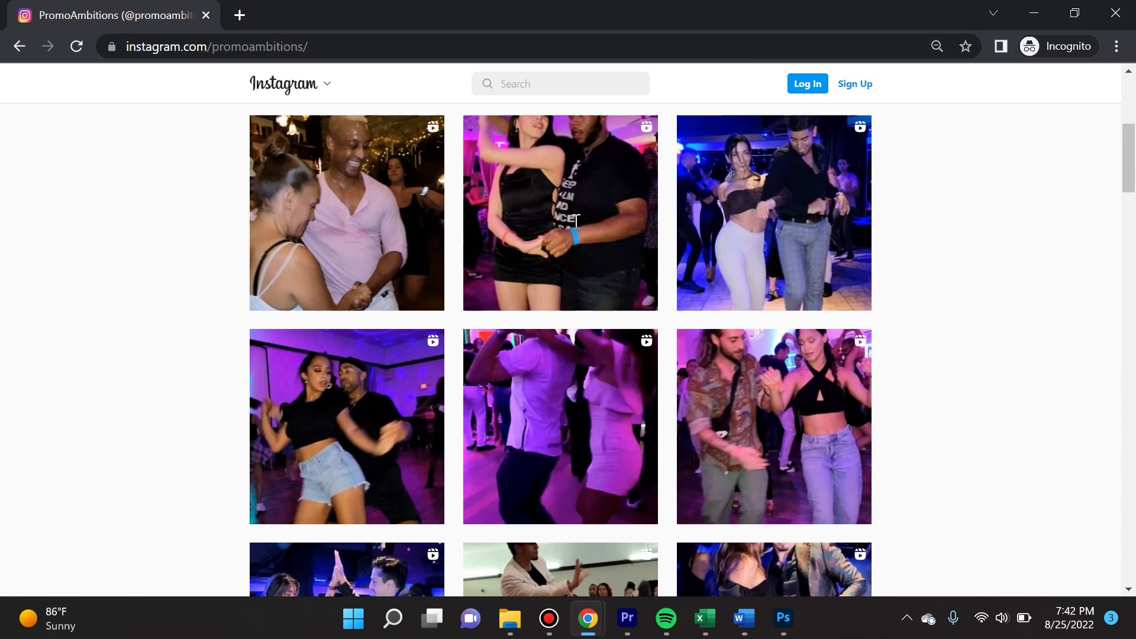
scroll(1037, 322, "down", 15)
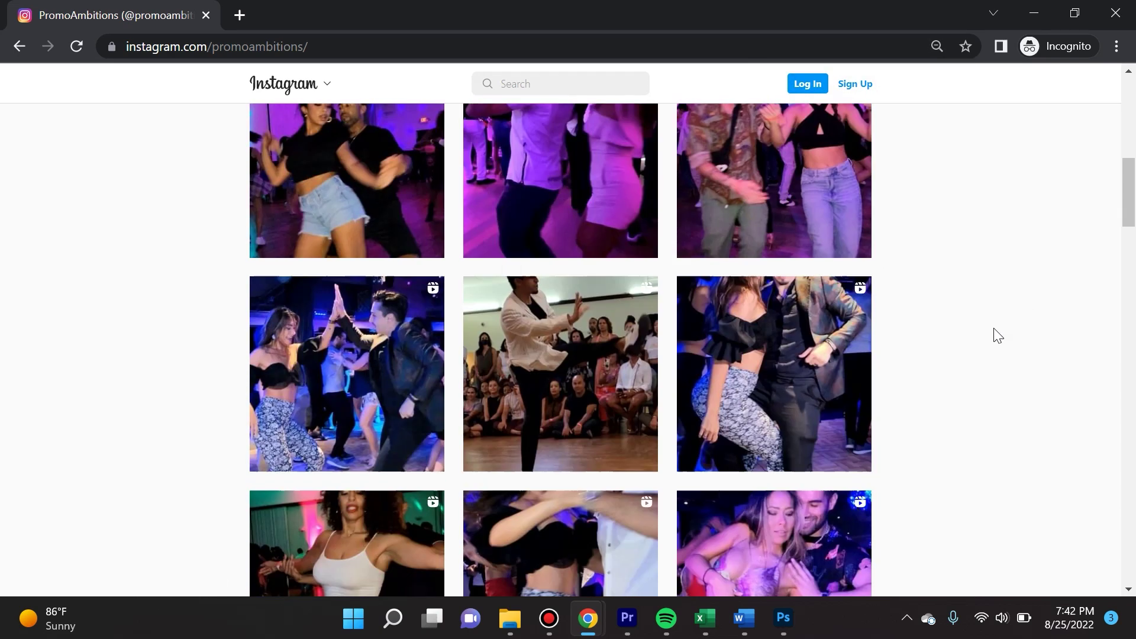
scroll(783, 362, "down", 4)
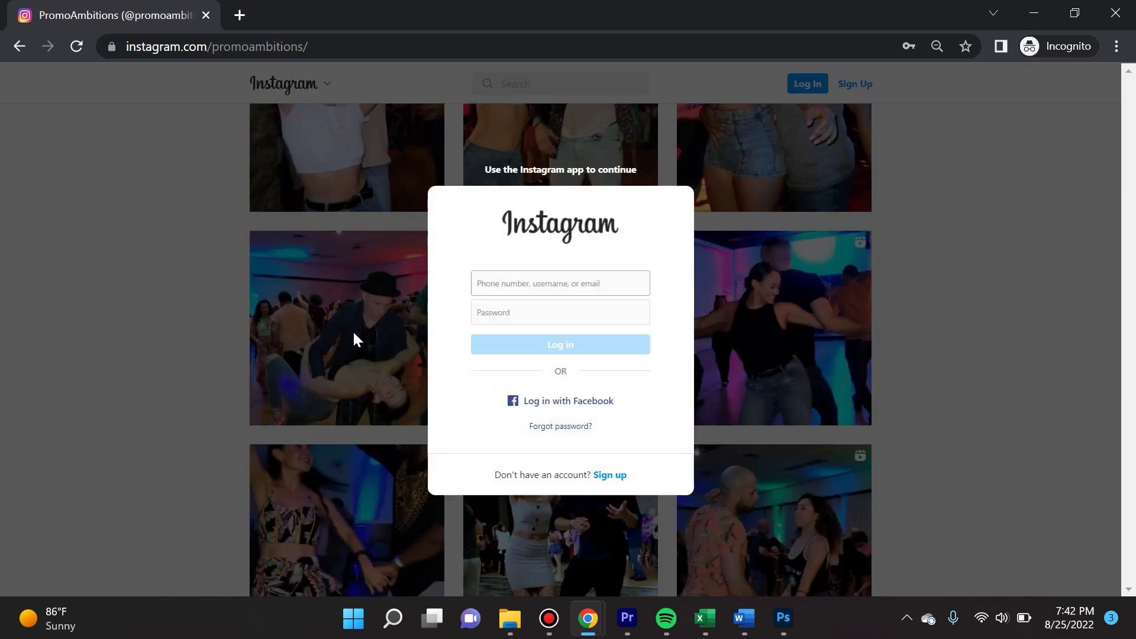
key("alt+Tab")
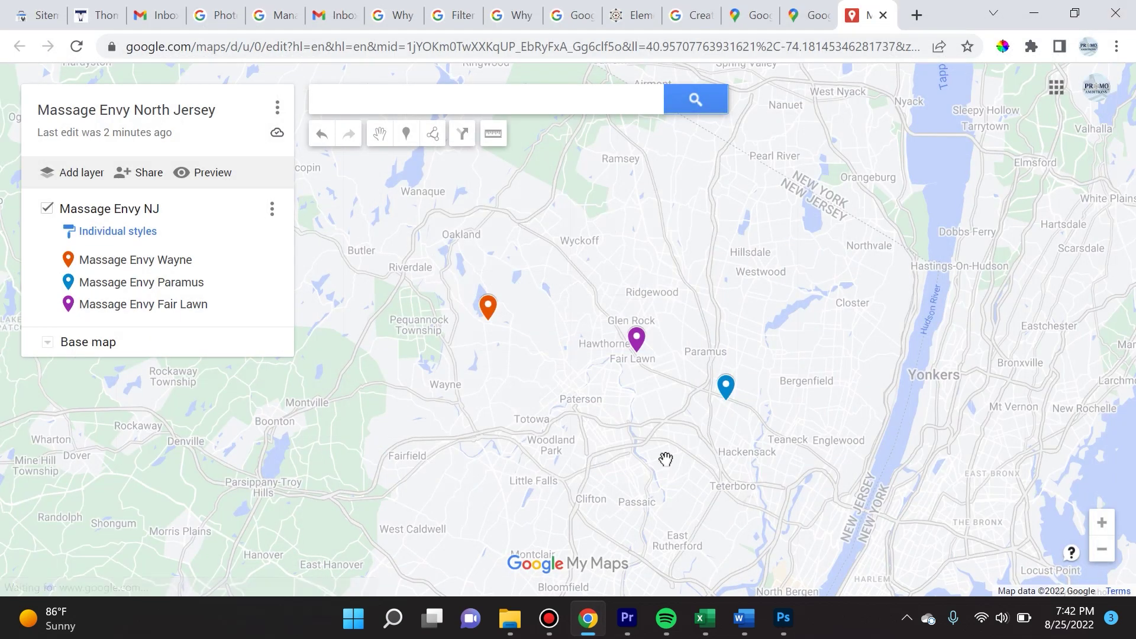